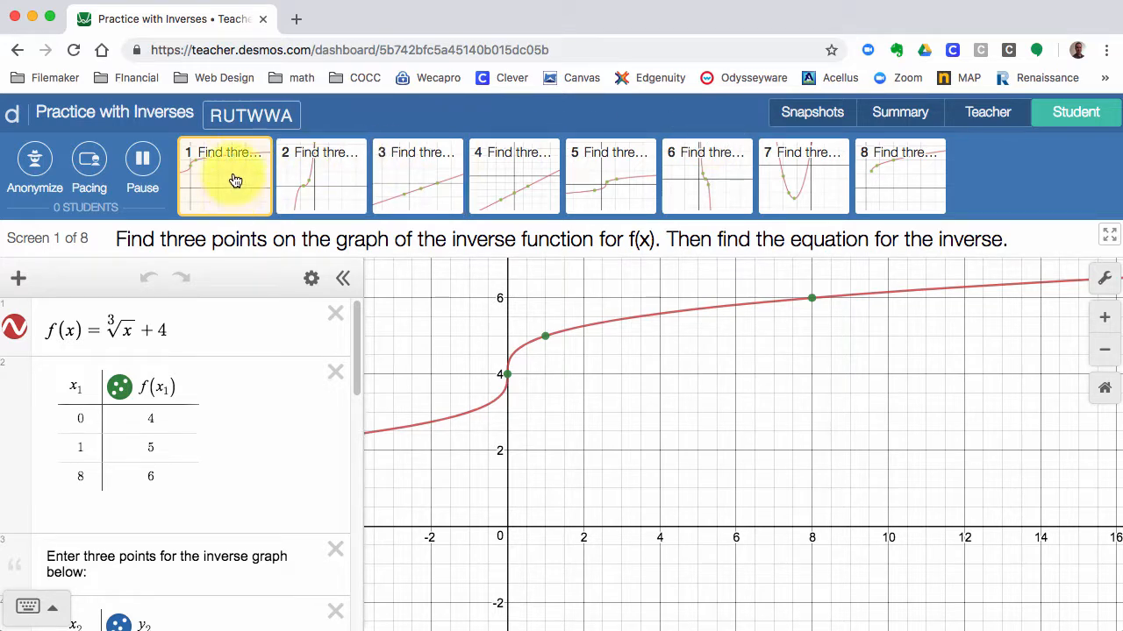
Read the problem statement, then display the coordinates of the three green points on the f(x) graph
left_click_drag(116, 238, 994, 254)
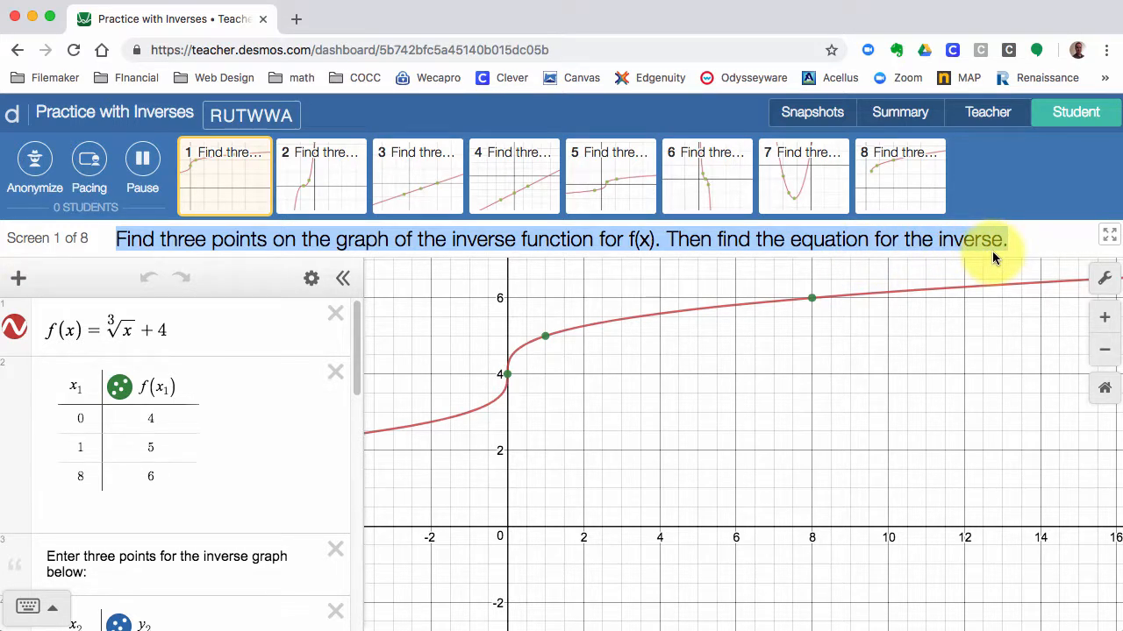
left_click(1020, 241)
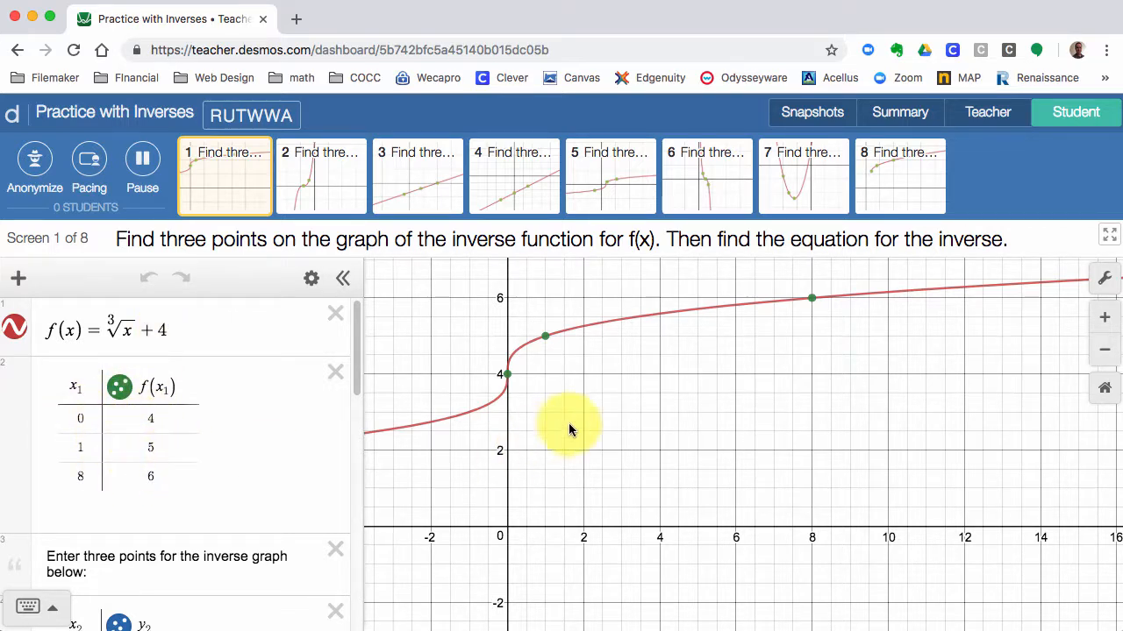
left_click(507, 374)
left_click(545, 337)
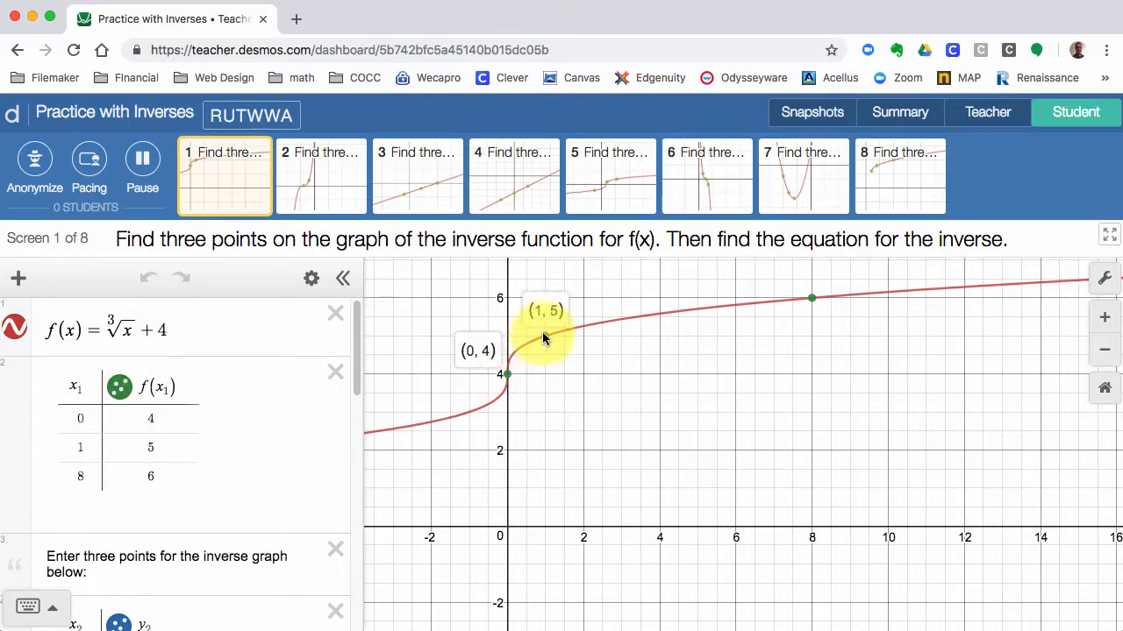
left_click(810, 299)
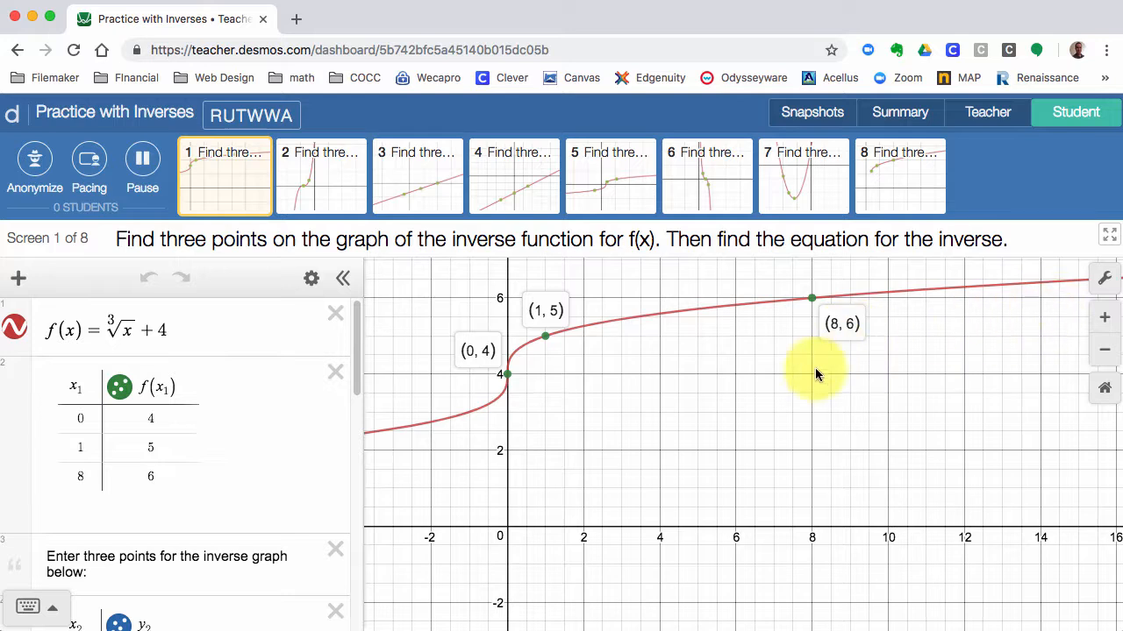
Enter 4 for x₂ and 0 for y₂ as the inverse table's first point, then show its coordinates on the graph
scroll(325, 447, "down", 1)
mouse_move(357, 351)
left_mouse_down()
mouse_move(356, 390)
mouse_move(359, 373)
left_mouse_up()
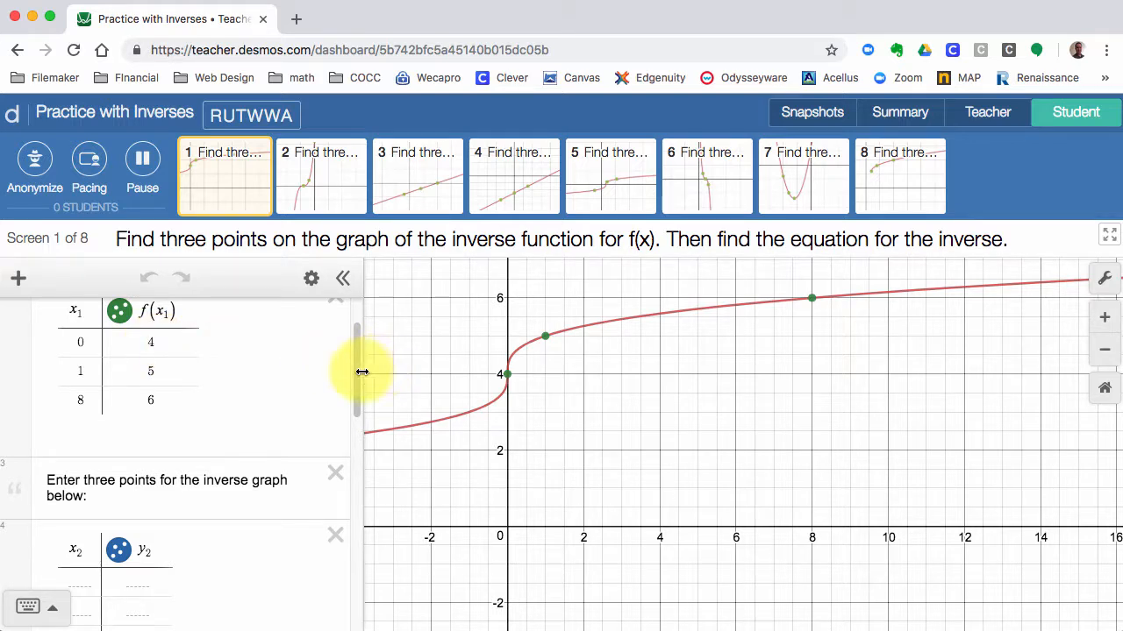
scroll(360, 388, "down", 2)
left_click(88, 500)
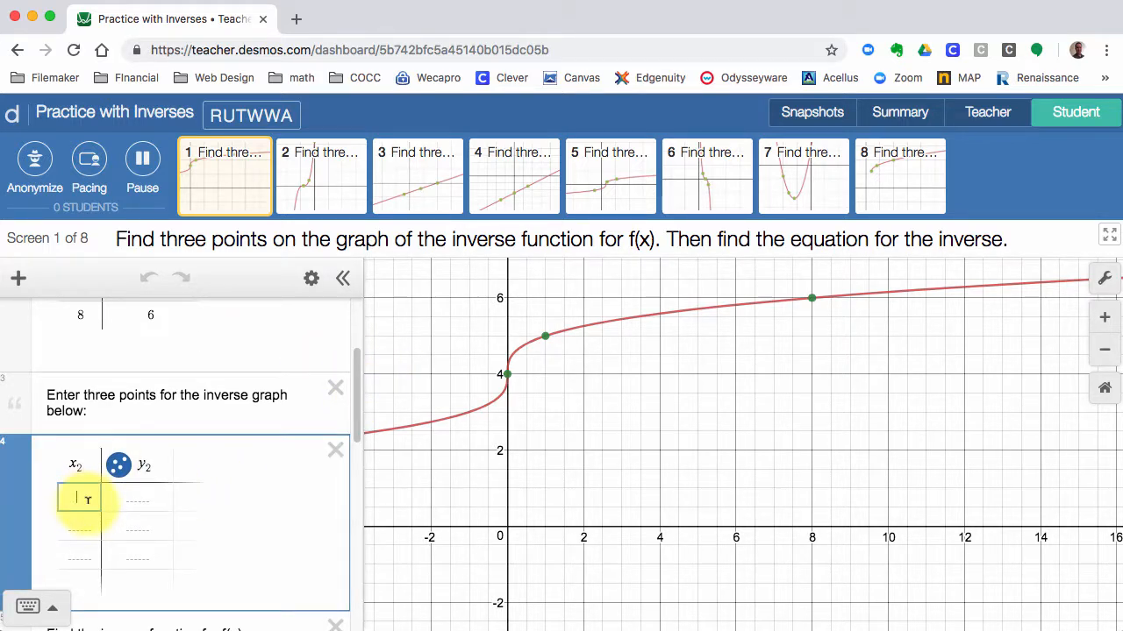
type("4")
left_click(140, 498)
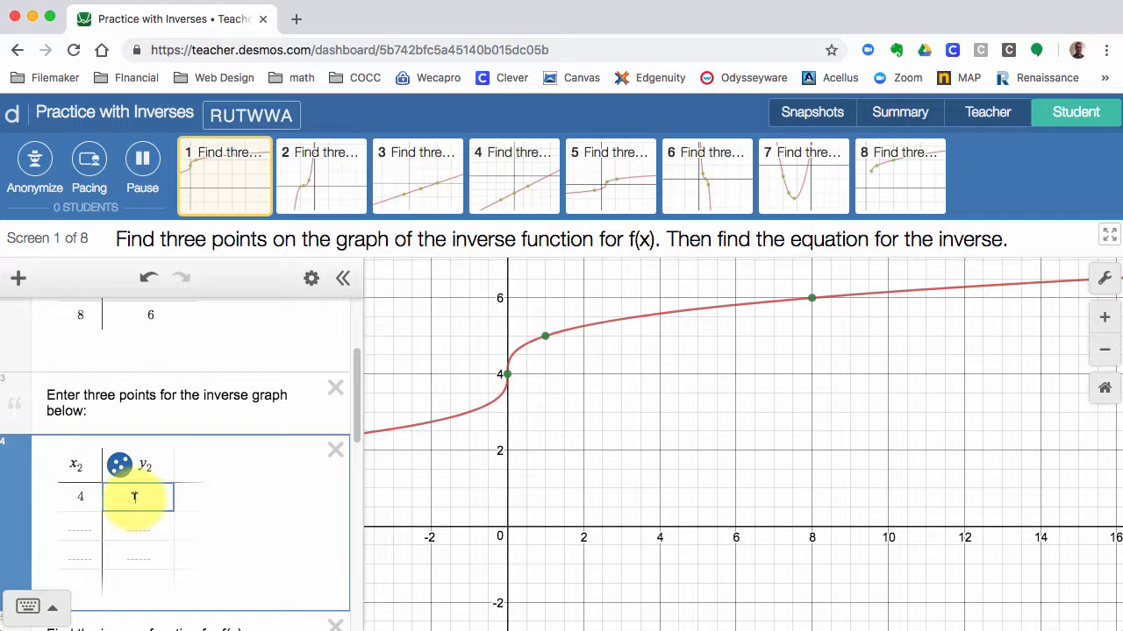
type("0")
scroll(358, 430, "up", 1)
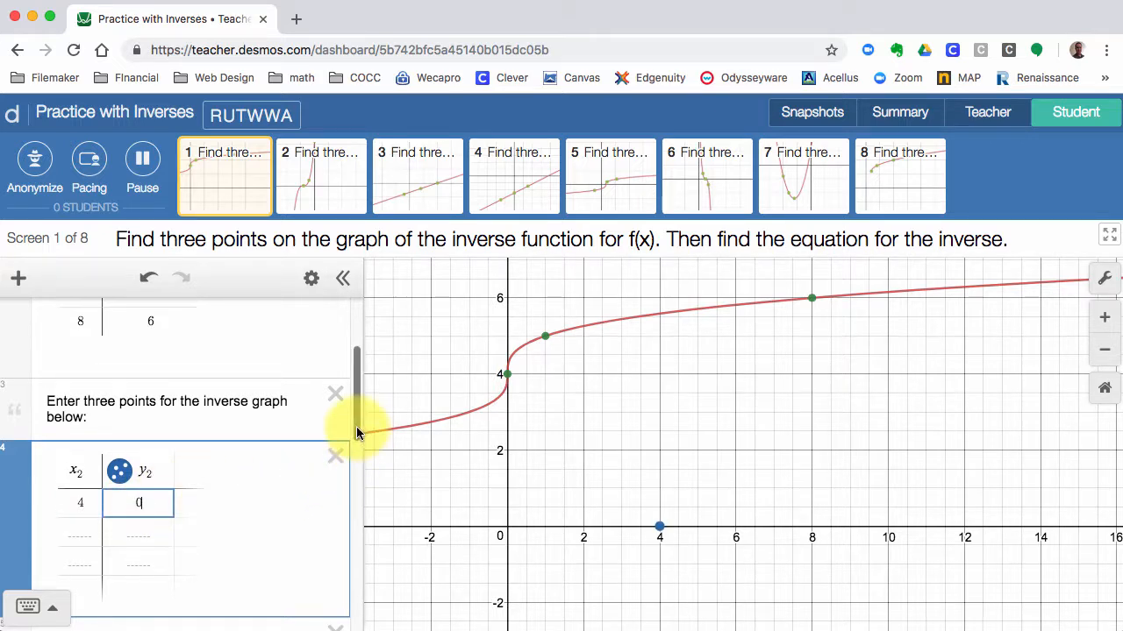
left_click(214, 496)
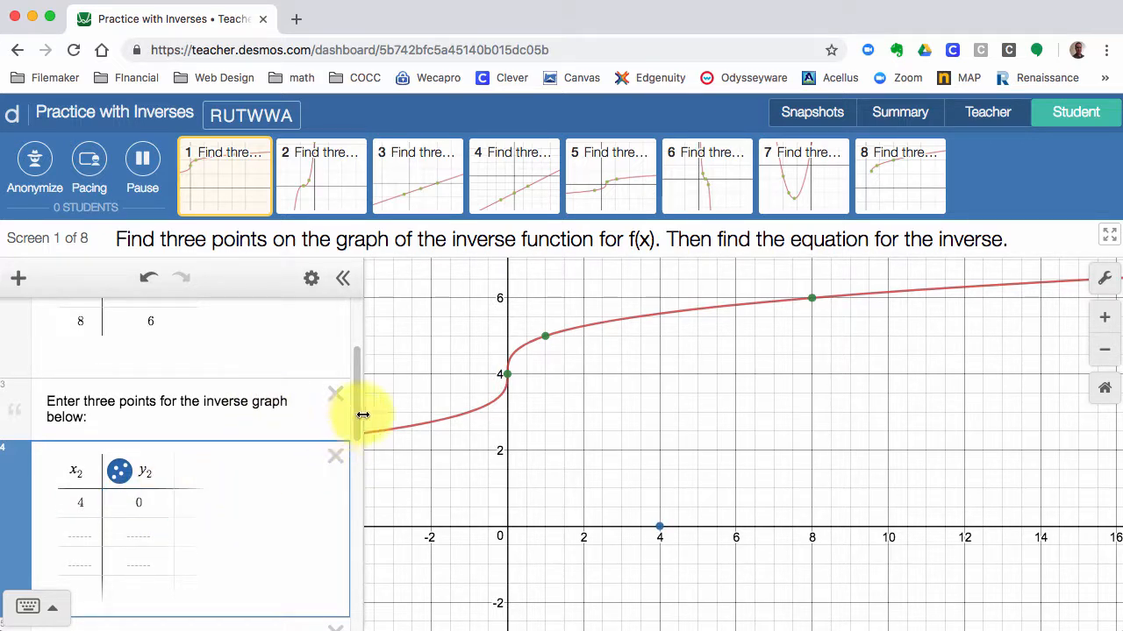
left_click(659, 529)
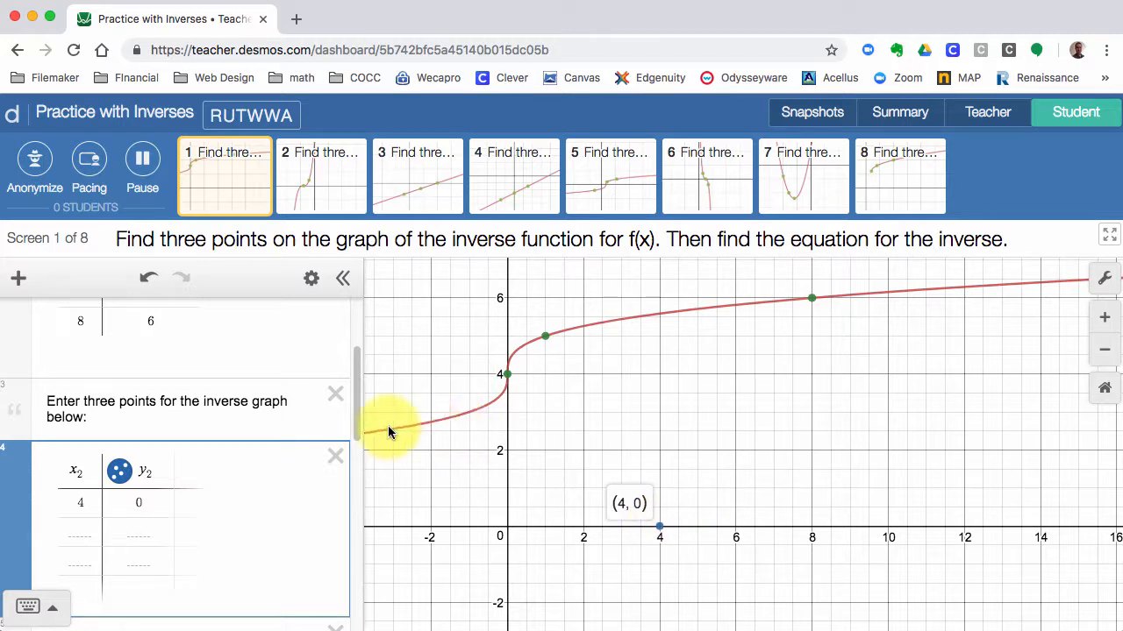
Enter 5 for x₂ and 1 for y₂ in the second row of the inverse points table
left_click_drag(360, 426, 357, 404)
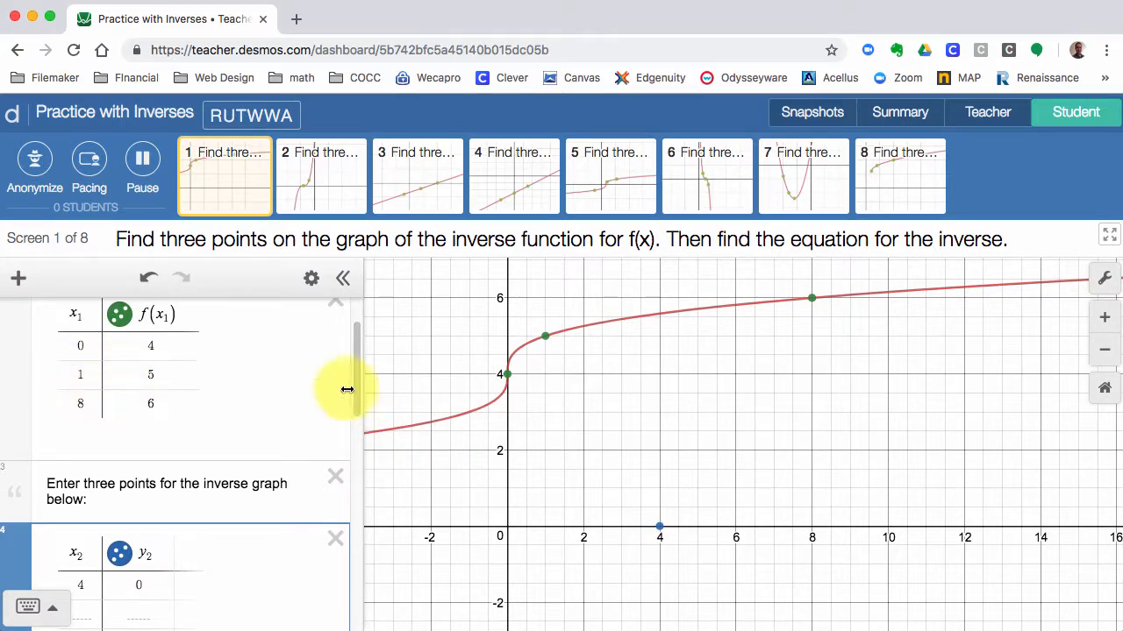
scroll(357, 394, "down", 2)
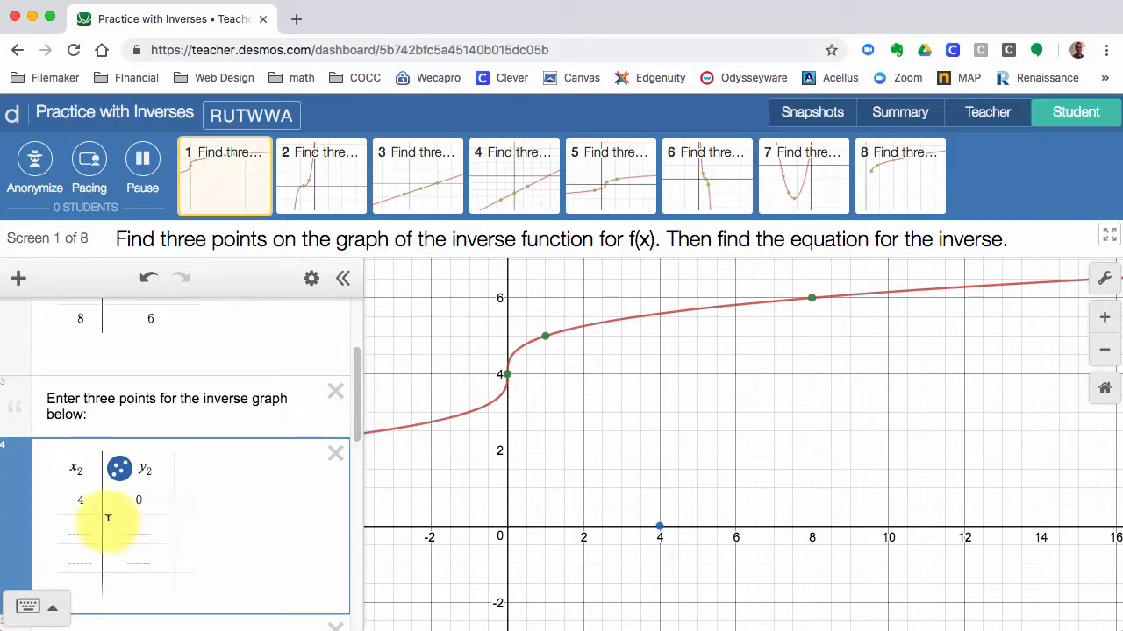
left_click(80, 527)
type("5")
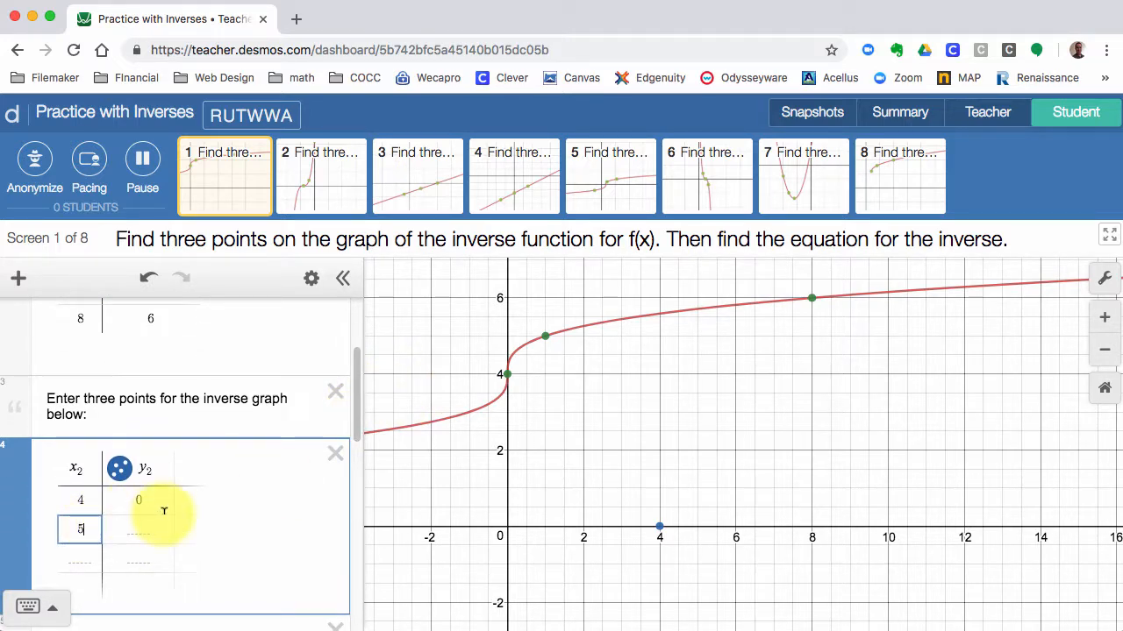
left_click(150, 527)
type("1")
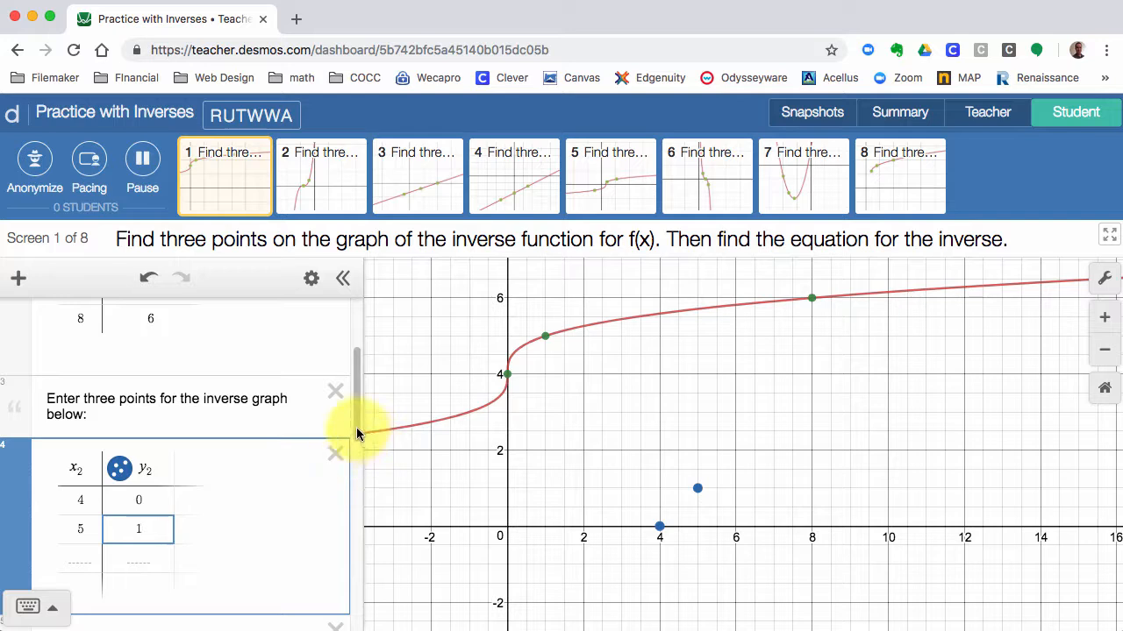
Enter 6 for x₂ and 8 for y₂ in the third row of the inverse points table
mouse_move(357, 433)
left_mouse_down()
mouse_move(355, 419)
mouse_move(359, 454)
left_mouse_up()
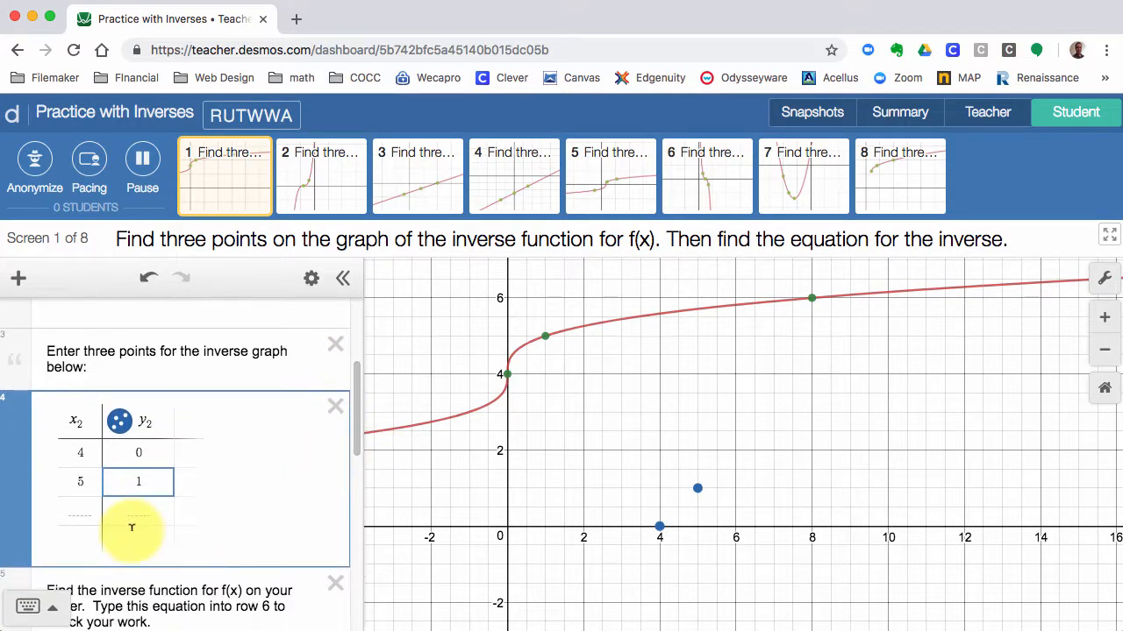
left_click(83, 511)
type("6")
left_click(138, 509)
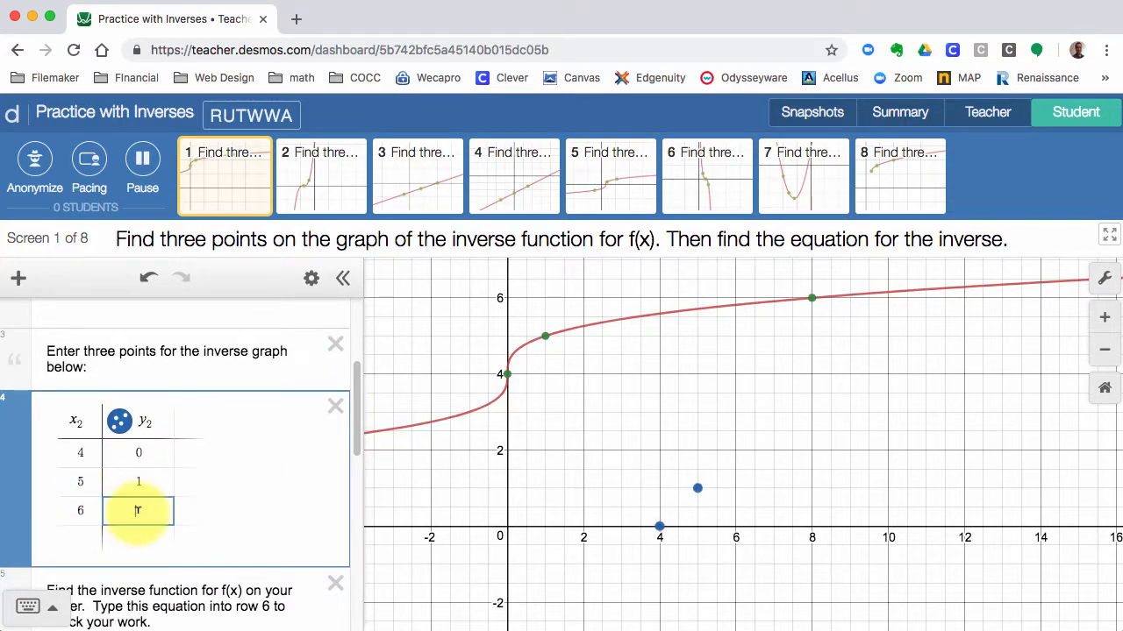
type("8")
left_click(220, 483)
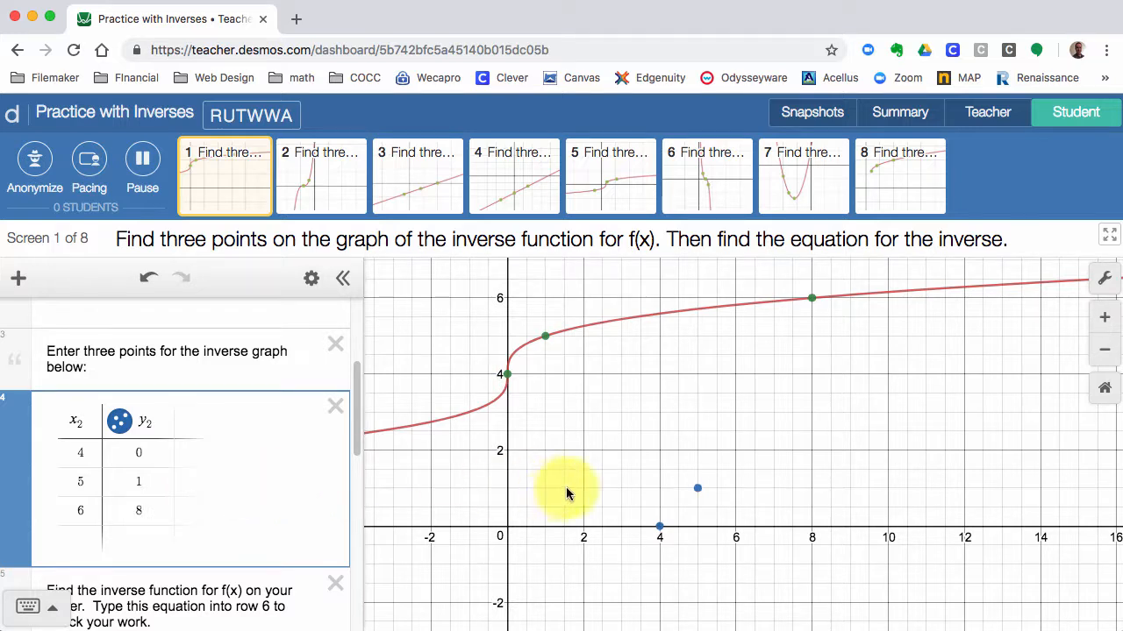
Check the coordinates of all three plotted inverse points on the graph
left_click(658, 527)
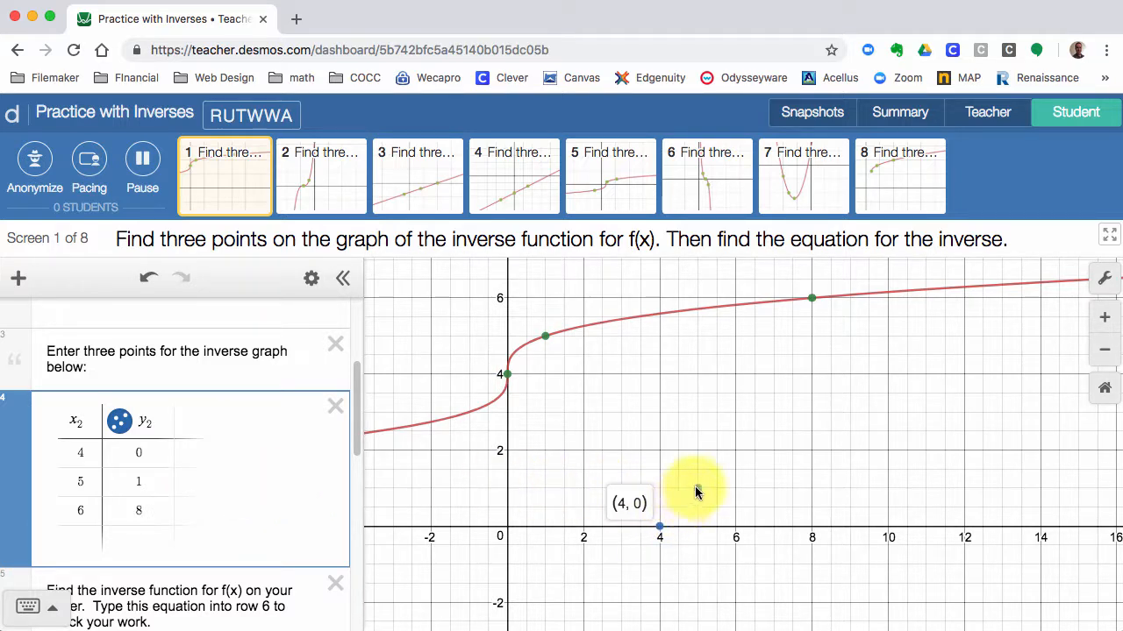
left_click(697, 491)
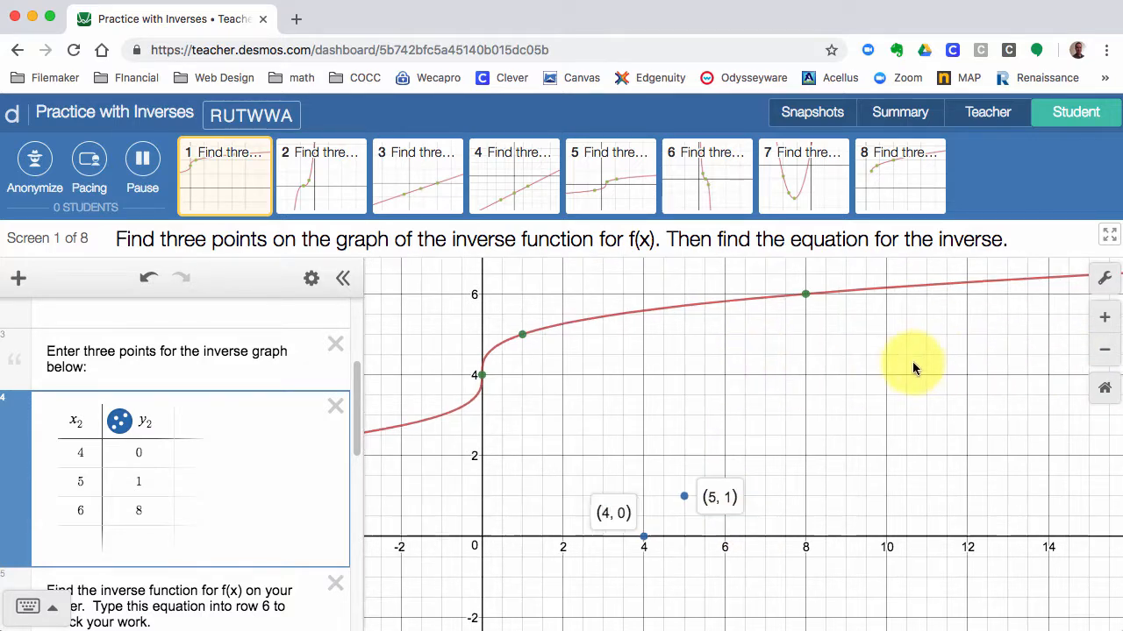
scroll(908, 364, "down", 5)
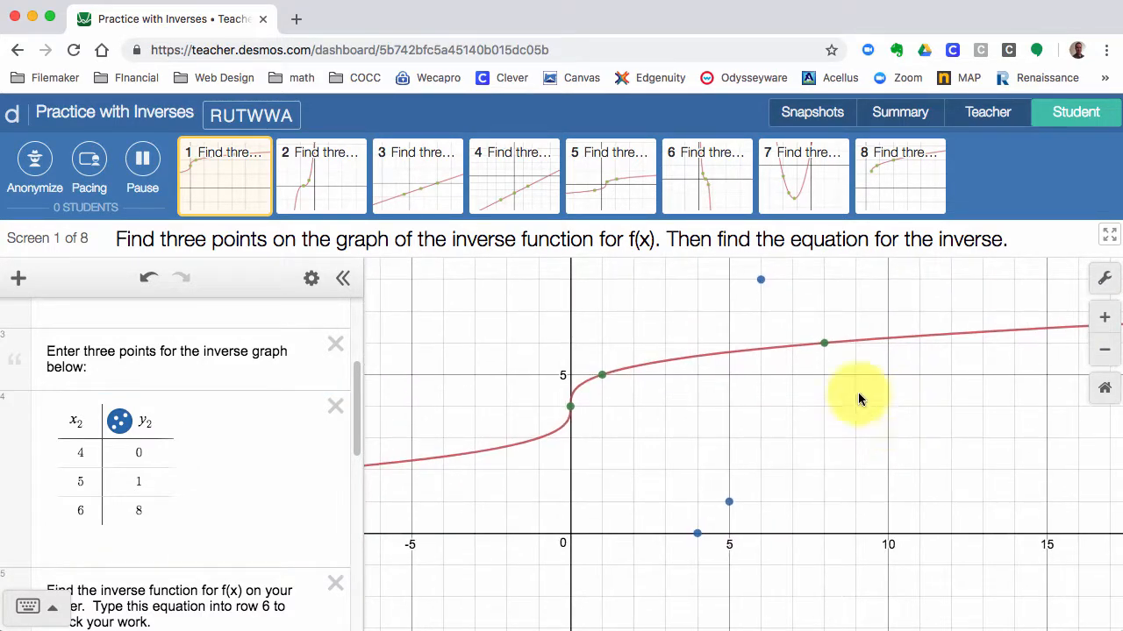
left_click(760, 281)
left_click(728, 501)
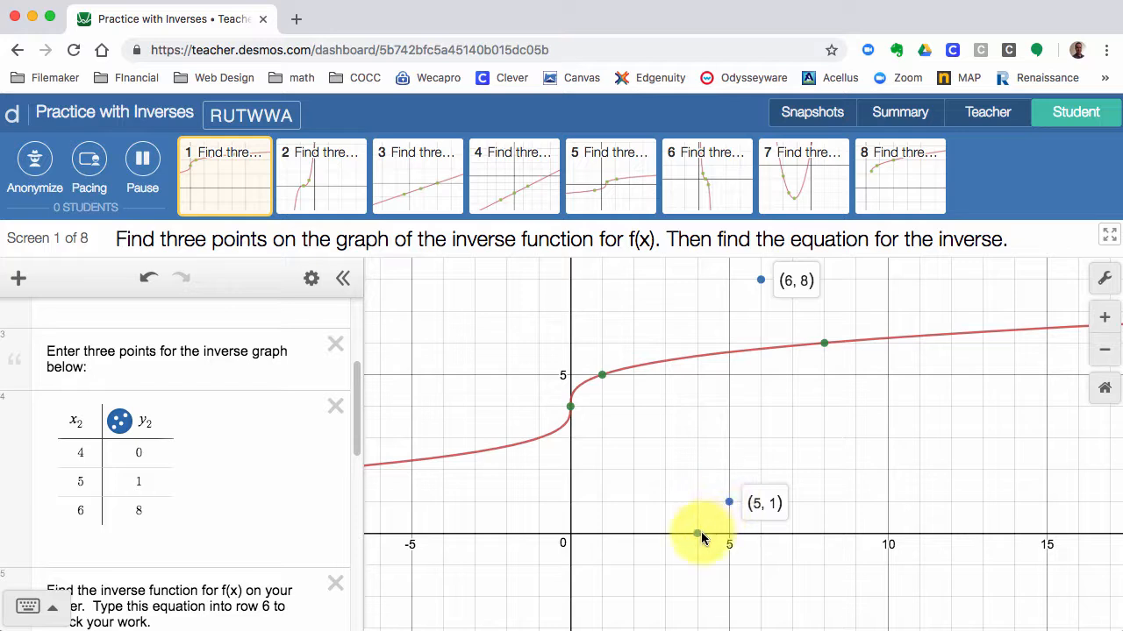
left_click(698, 534)
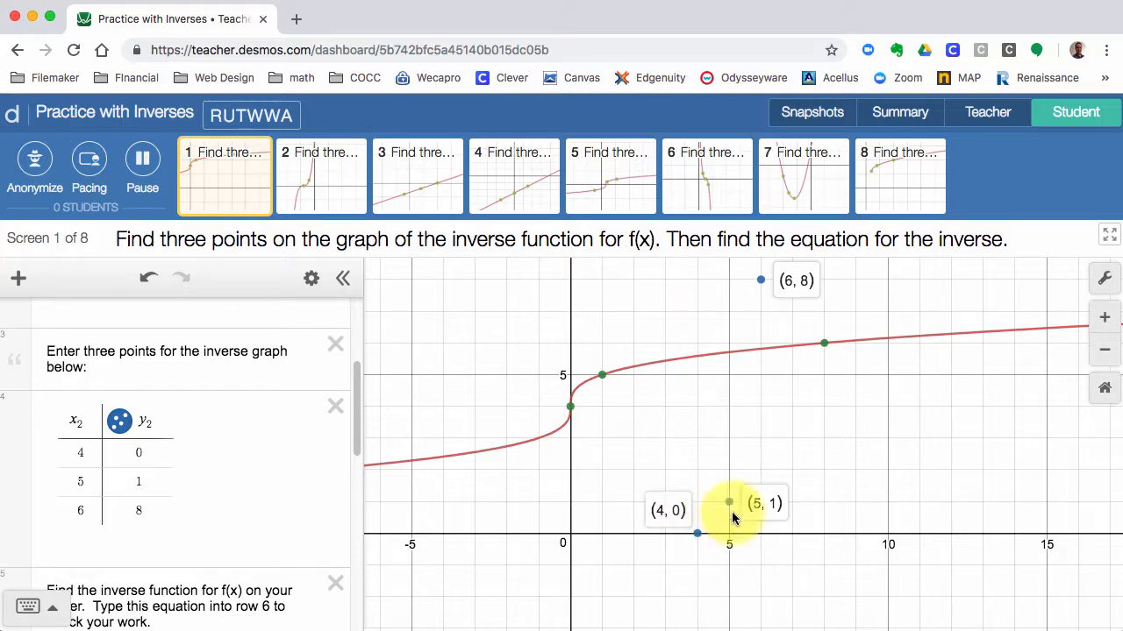
Copy the whole f(x) = ∛x + 4 equation from row 1 and paste it into row 6
left_click(356, 434)
scroll(357, 438, "down", 3)
scroll(357, 442, "up", 5)
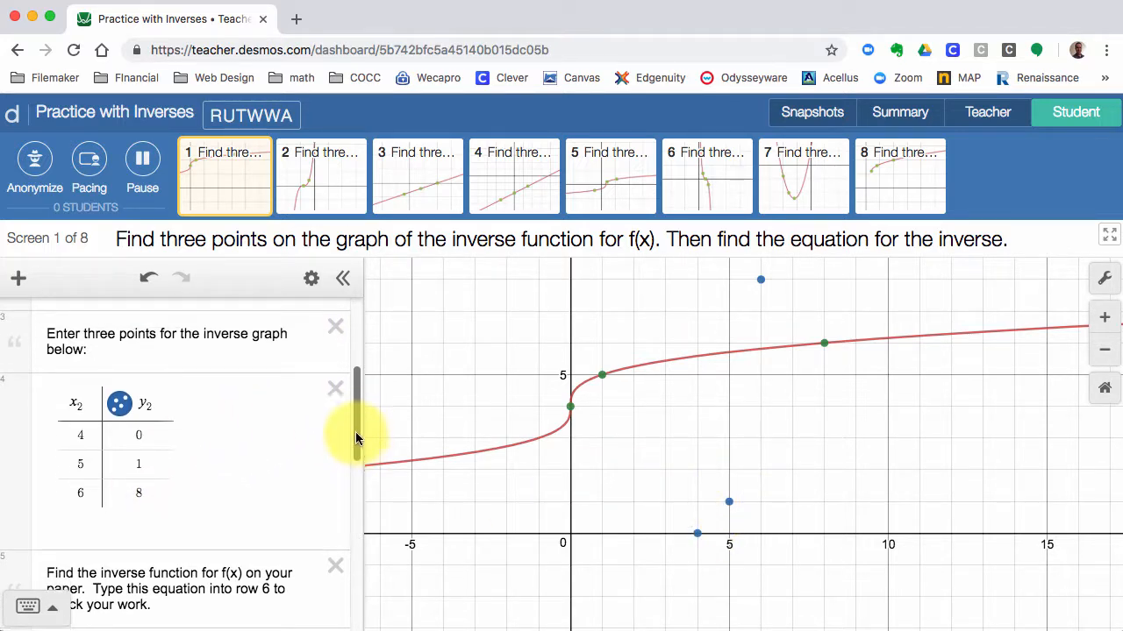
left_click_drag(350, 411, 358, 362)
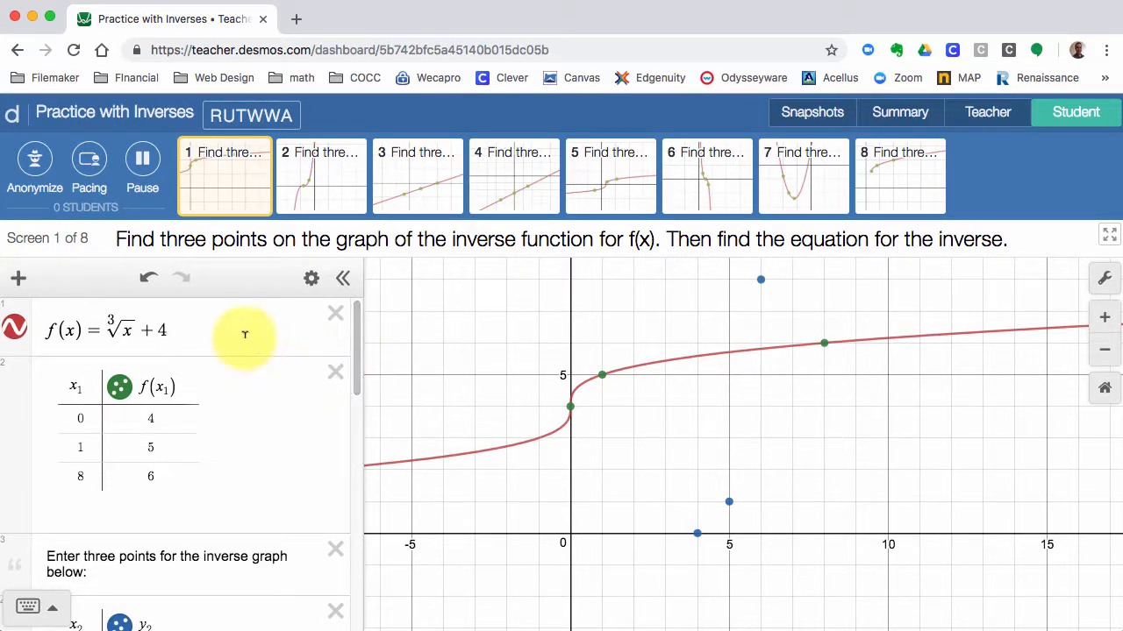
left_click_drag(176, 330, 47, 328)
key("ctrl+c")
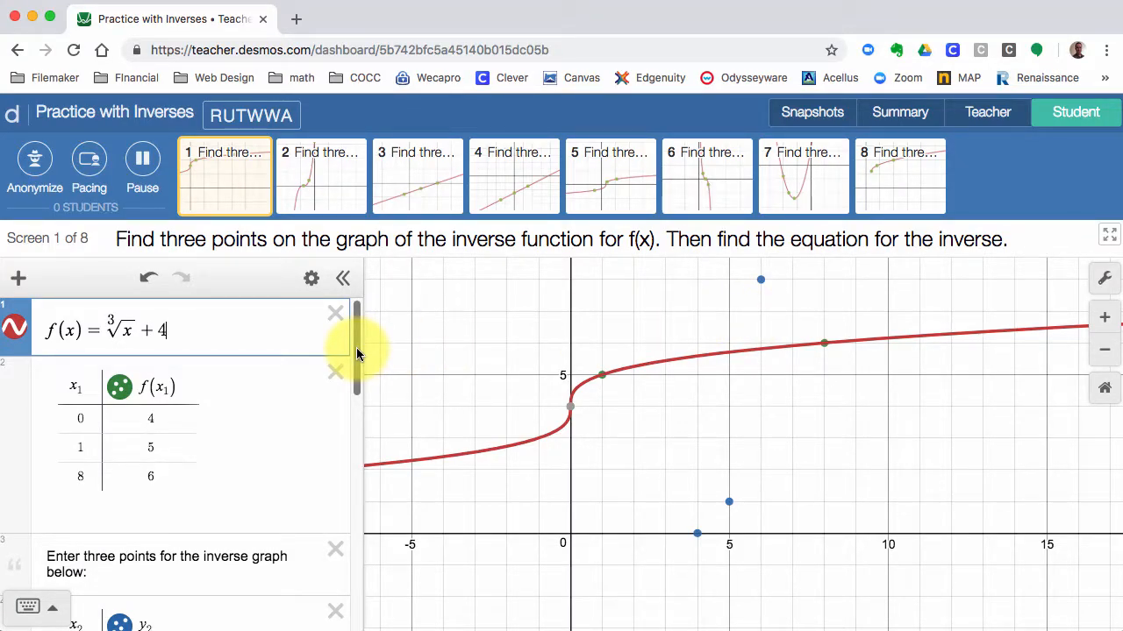
left_click_drag(258, 349, 49, 335)
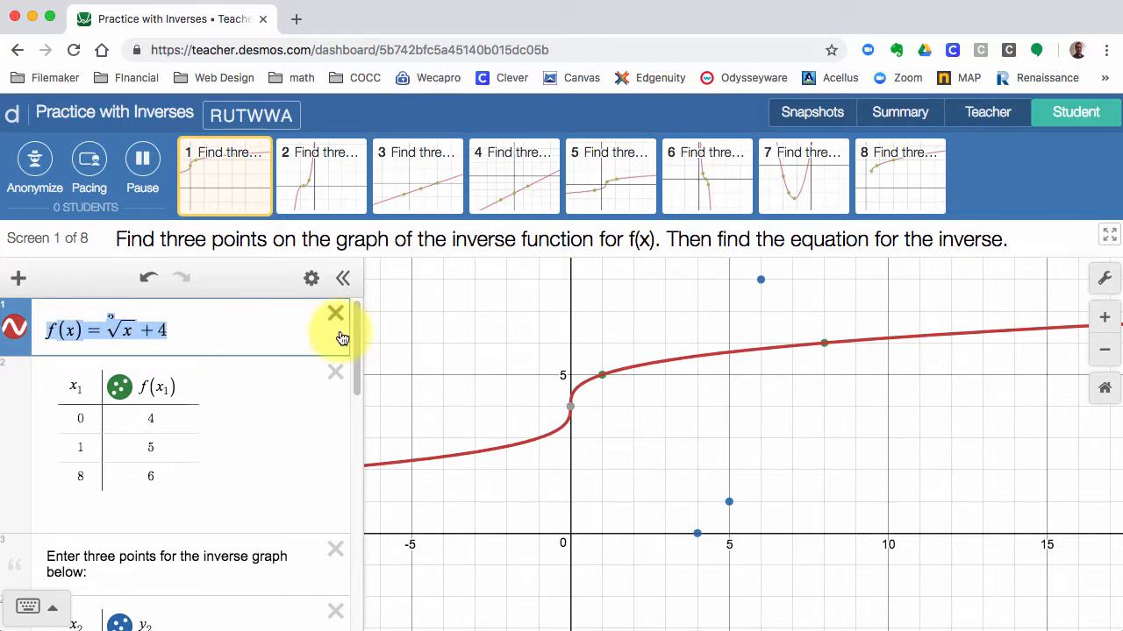
scroll(350, 378, "down", 2)
left_click_drag(350, 379, 328, 482)
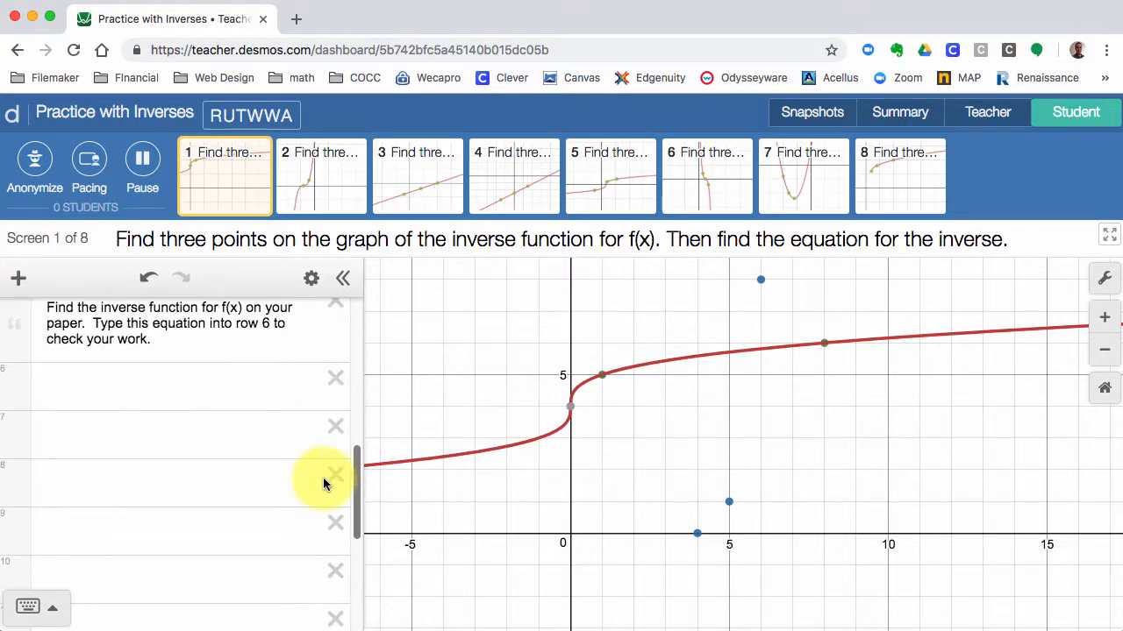
left_click(186, 386)
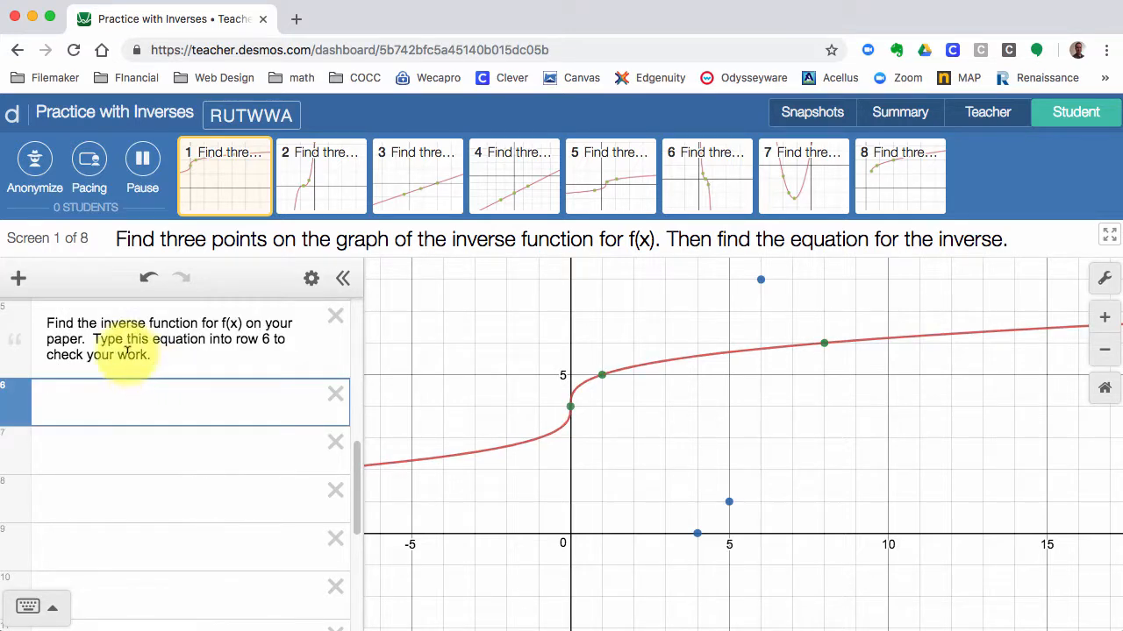
left_click(46, 319)
left_click_drag(49, 402, 151, 433)
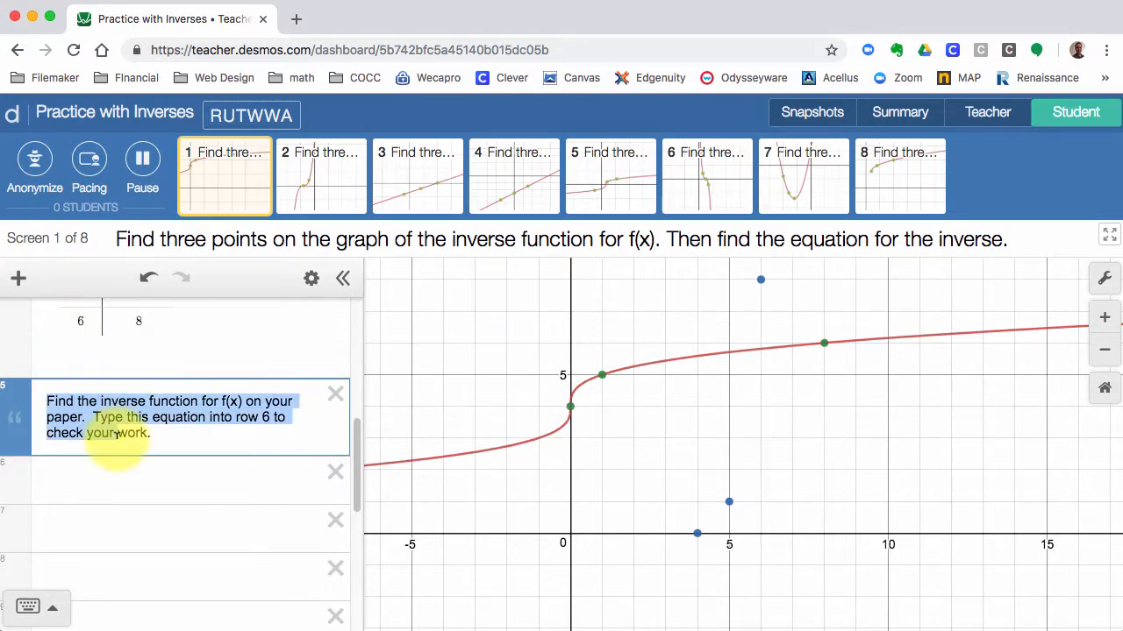
left_click(219, 465)
key("ctrl+v")
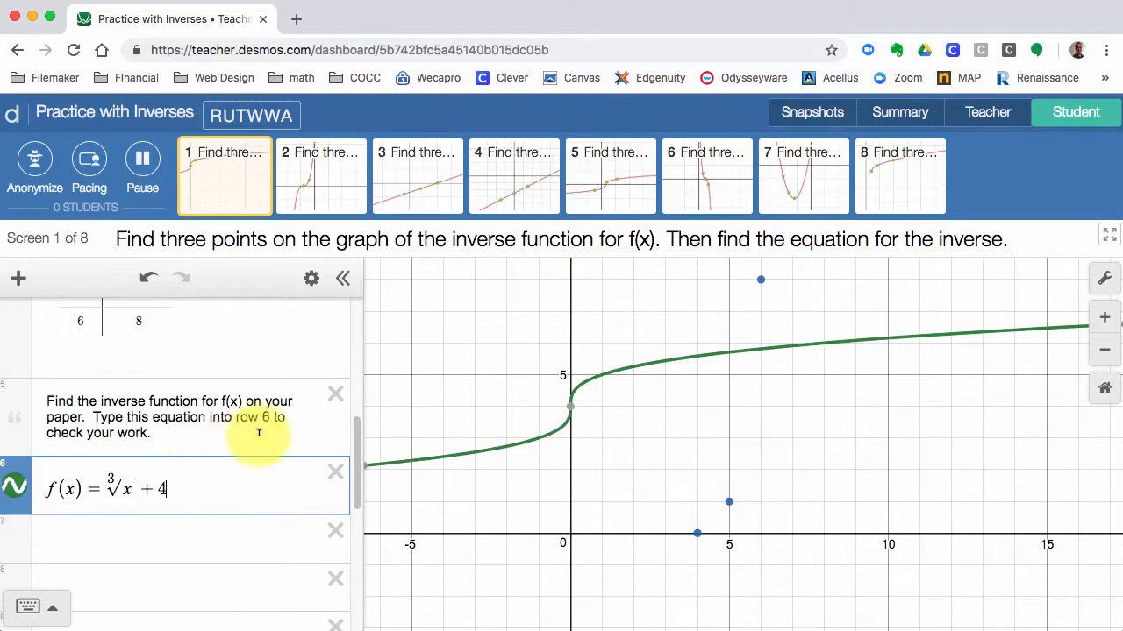
Hide the graph of the pasted equation in row 6, keeping empty row 7 selected for input
left_click(253, 526)
scroll(359, 450, "up", 1)
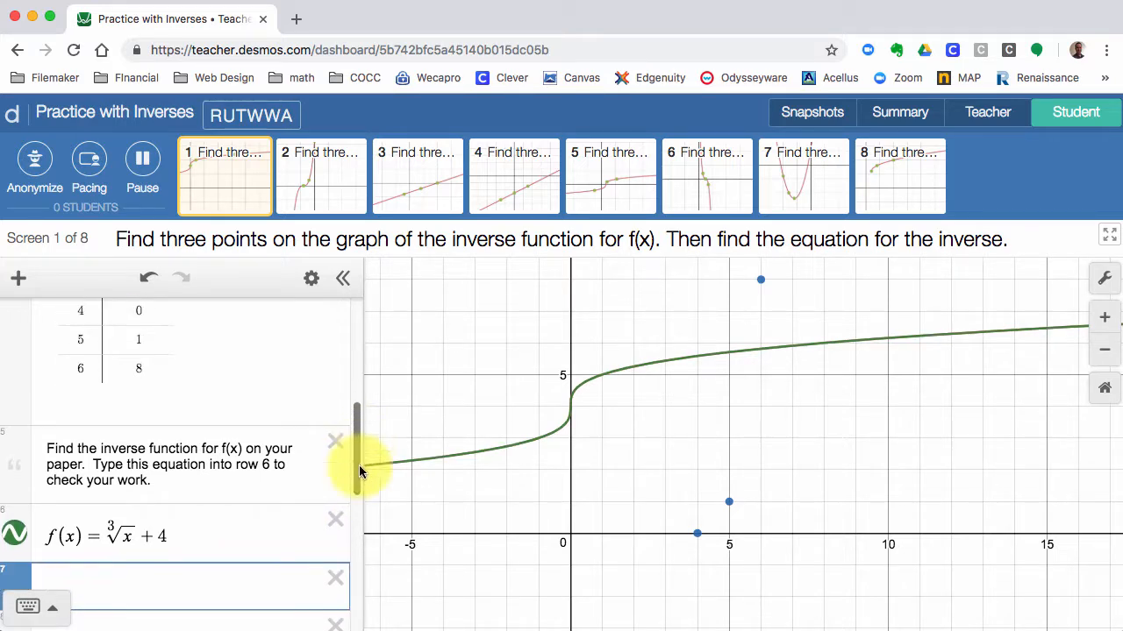
scroll(268, 476, "down", 3)
left_click(26, 390)
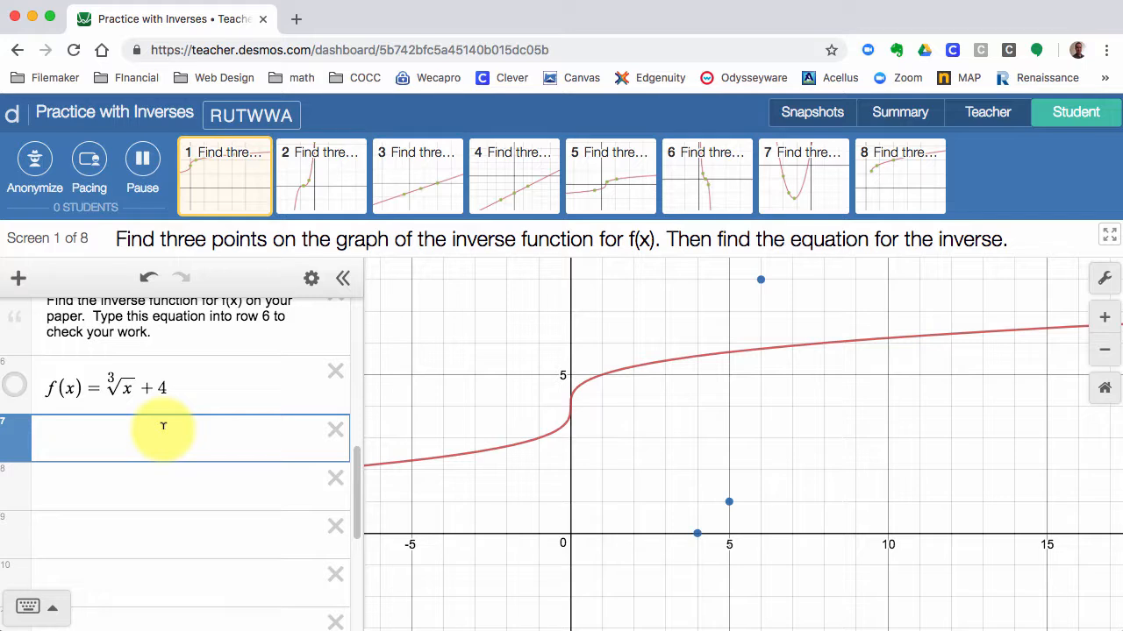
Replace f(x) with y in the row 6 equation so it reads y = ∛x + 4, and leave row 7 empty
type("y =")
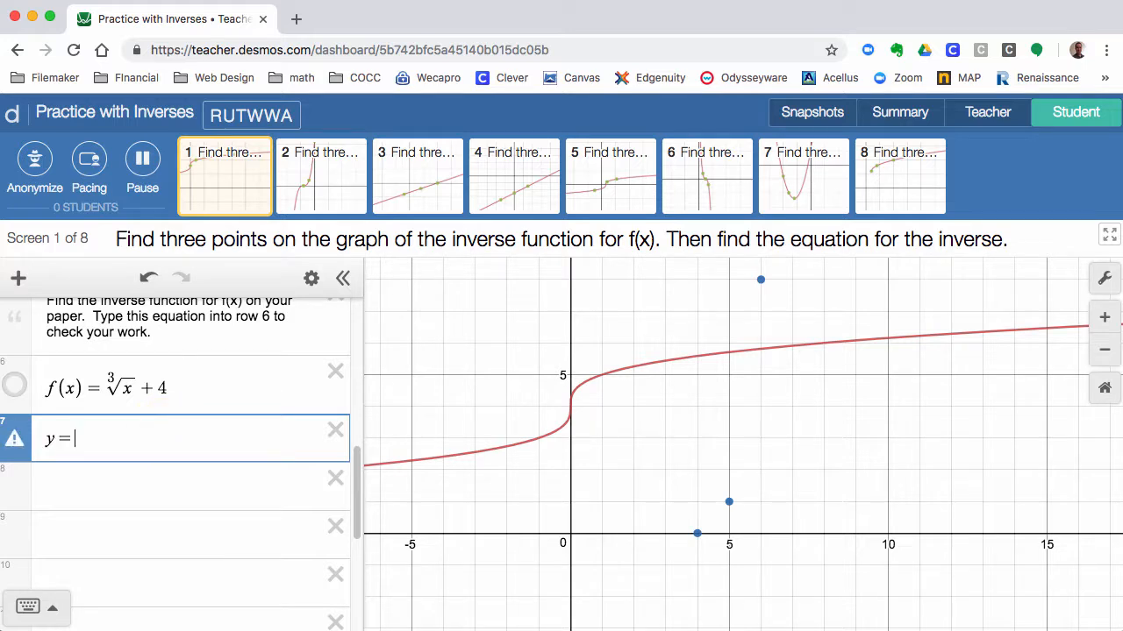
left_click_drag(200, 388, 107, 390)
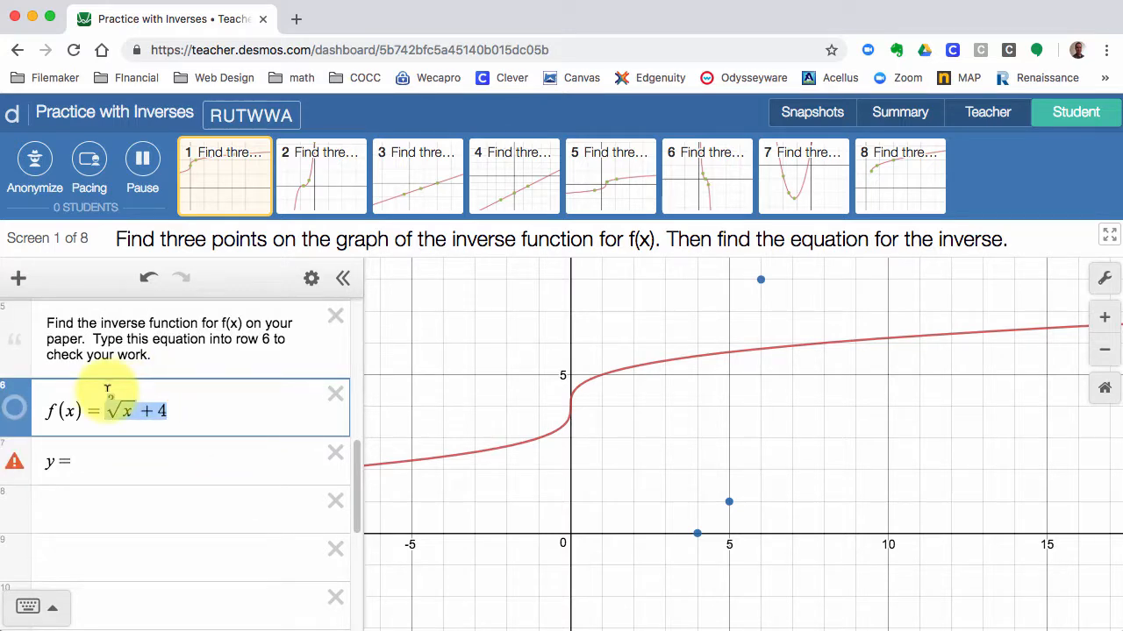
left_click(81, 410)
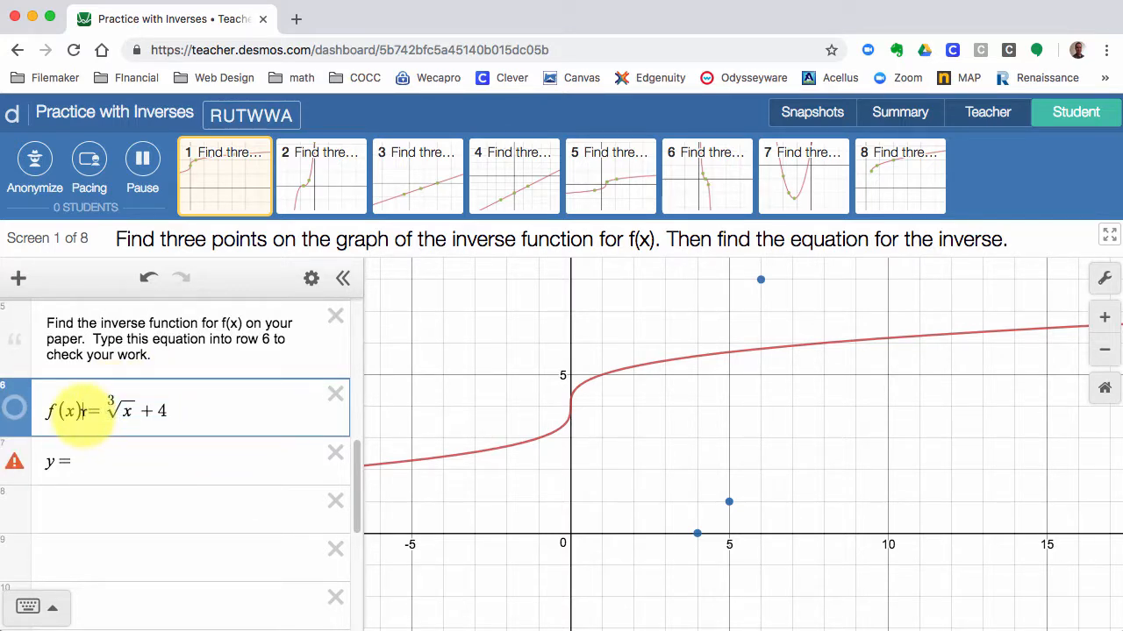
key("BackSpace")
key("BackSpace")
key("BackSpace")
key("BackSpace")
type("y")
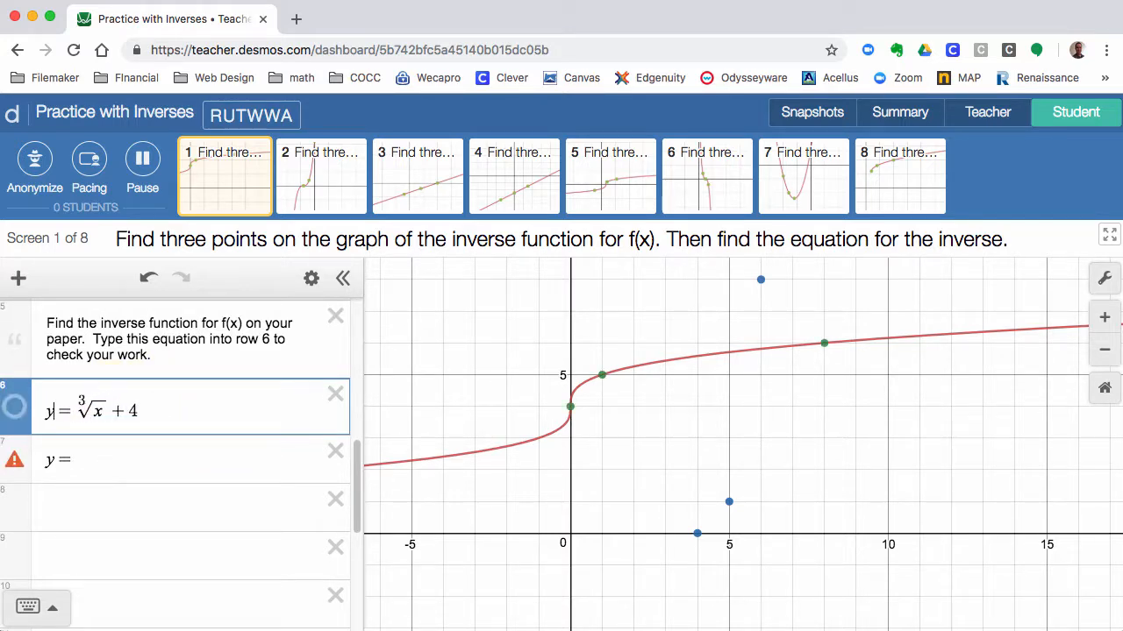
left_click(88, 461)
key("BackSpace")
key("BackSpace")
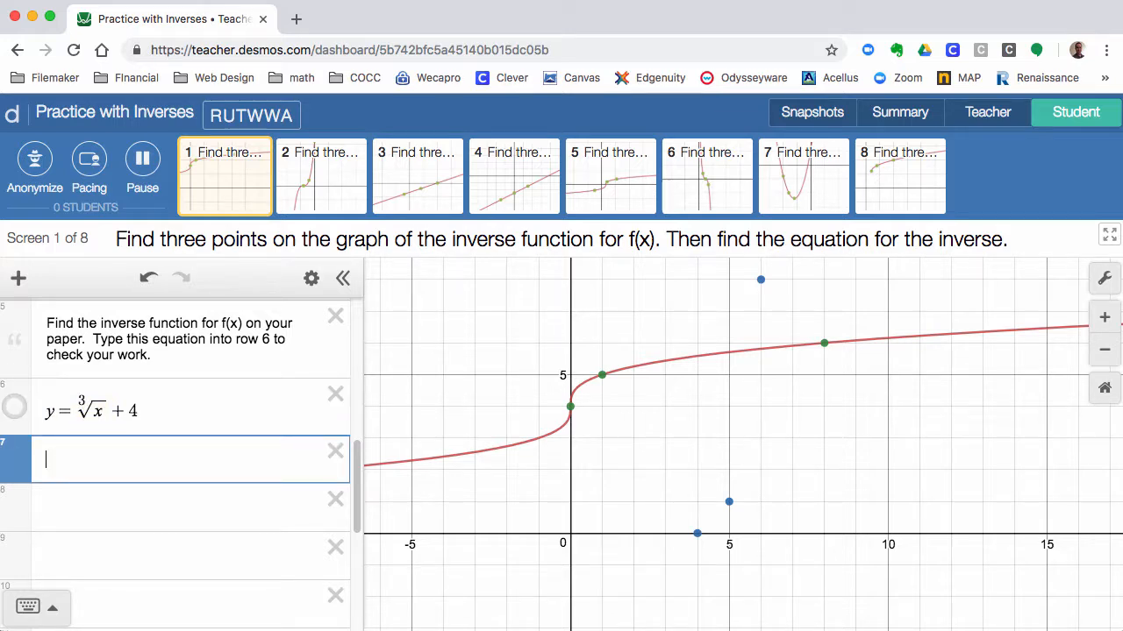
Swap x and y in the row 6 equation so it reads x = ∛y + 4
left_click(213, 397)
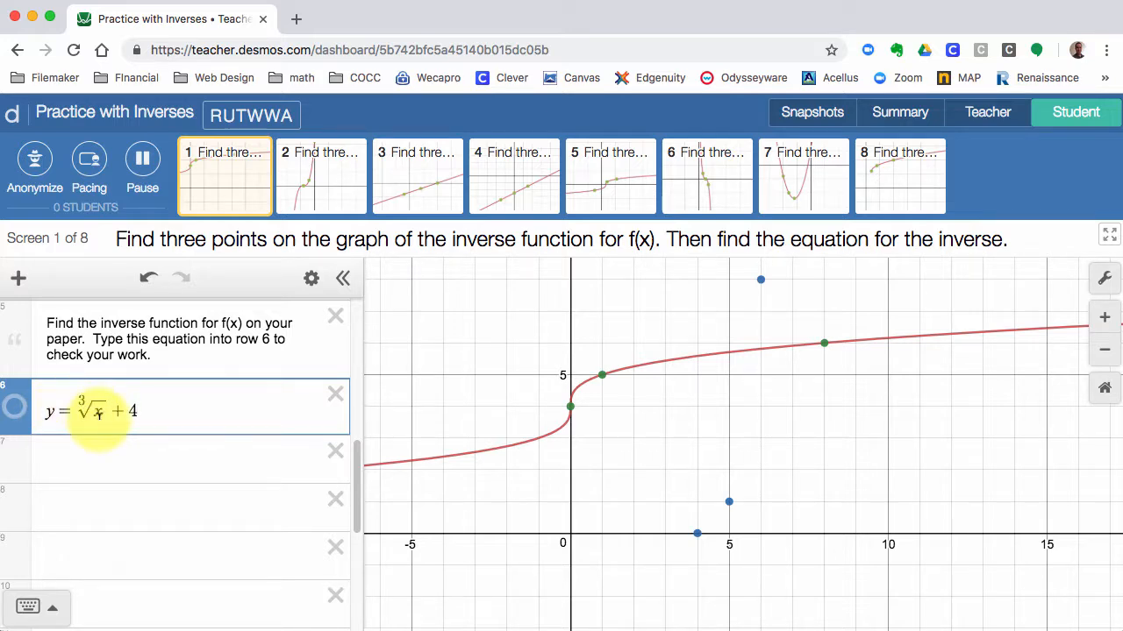
left_click_drag(353, 466, 359, 356)
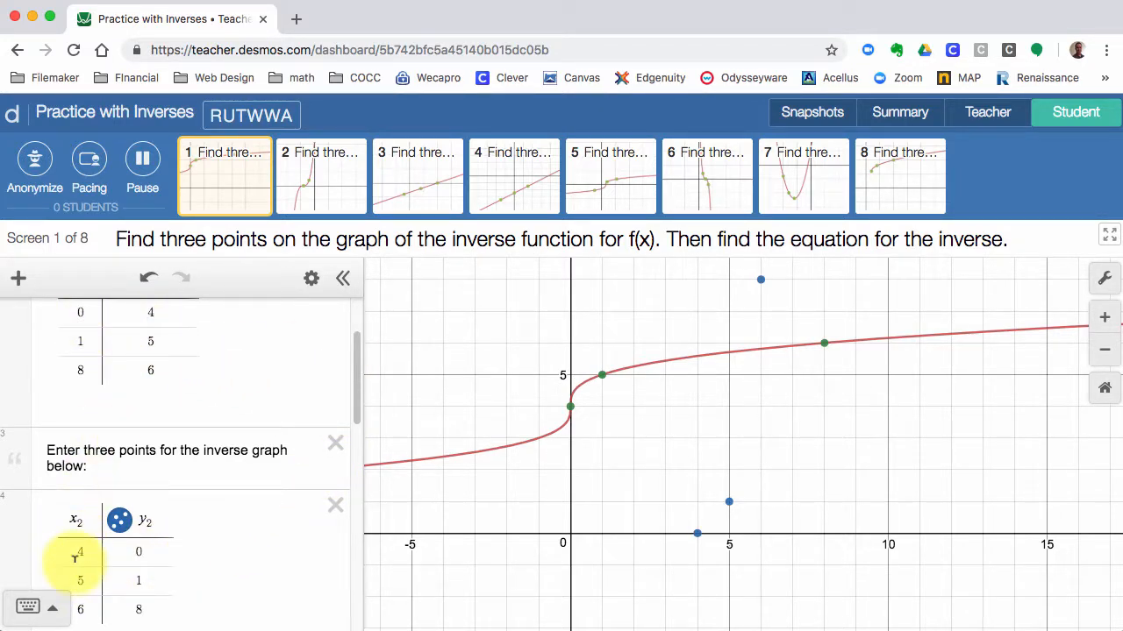
left_click_drag(359, 404, 343, 514)
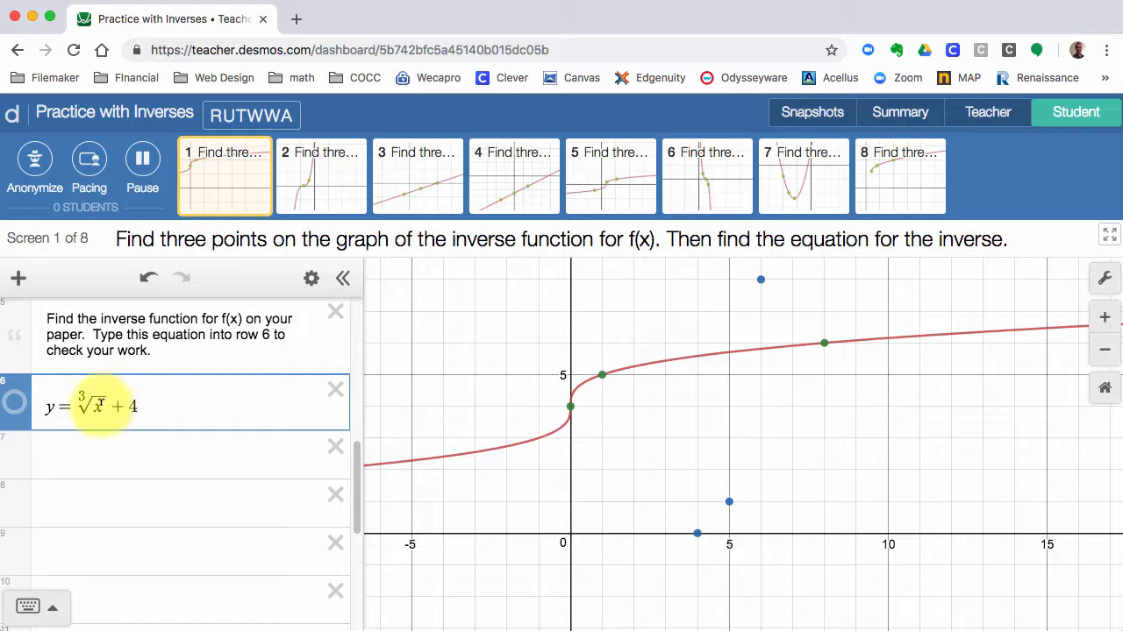
left_click_drag(100, 406, 135, 400)
key("Left")
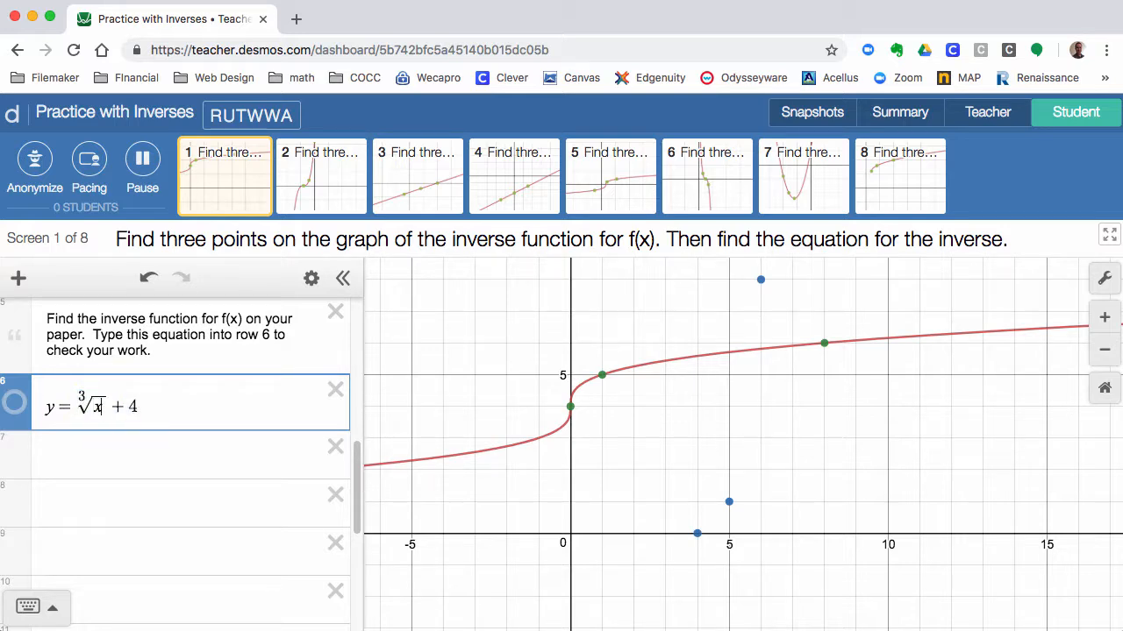
key("BackSpace")
type("y")
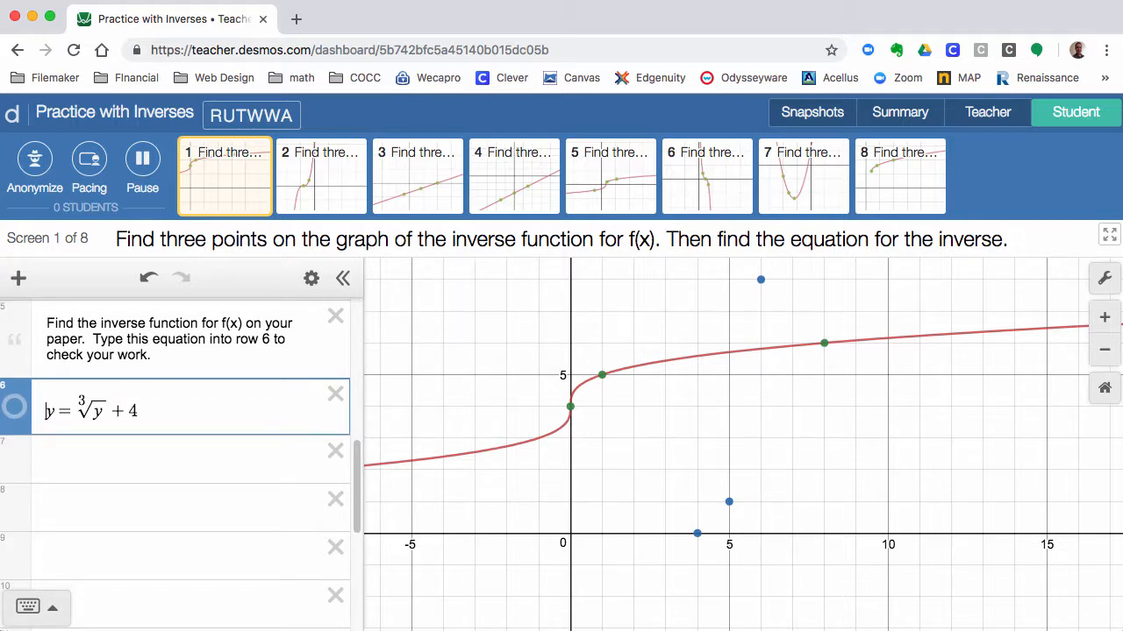
key("BackSpace")
type("x")
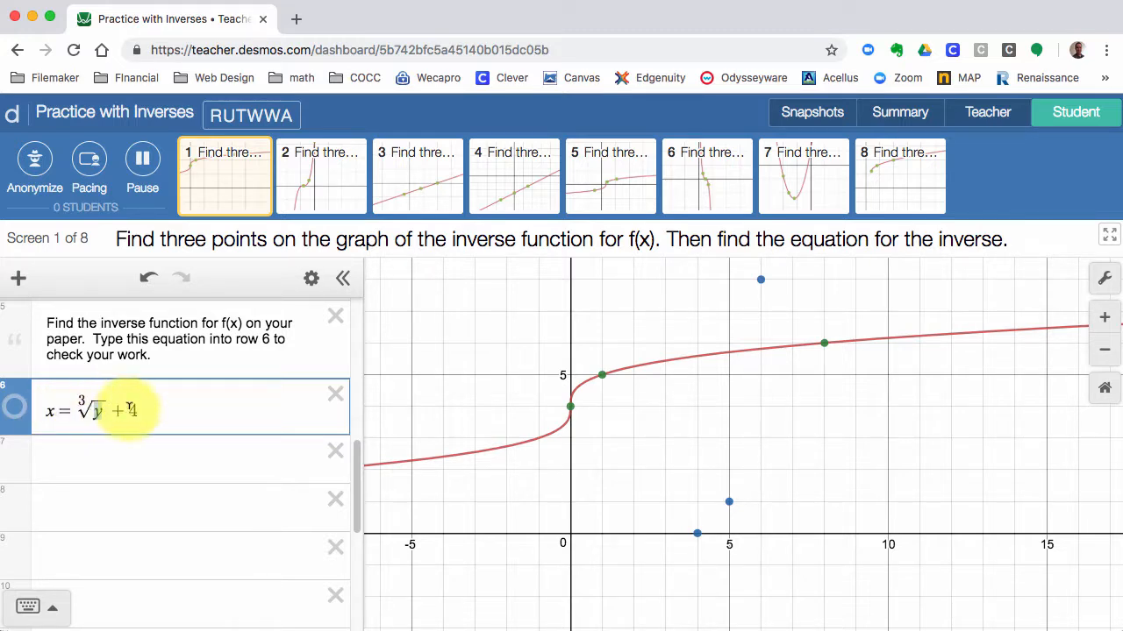
Subtract 4 from both sides of the row 6 equation, writing x − 4 = ∛y + 4 − 4
key("Left")
key("Left")
key("Left")
left_click(132, 411)
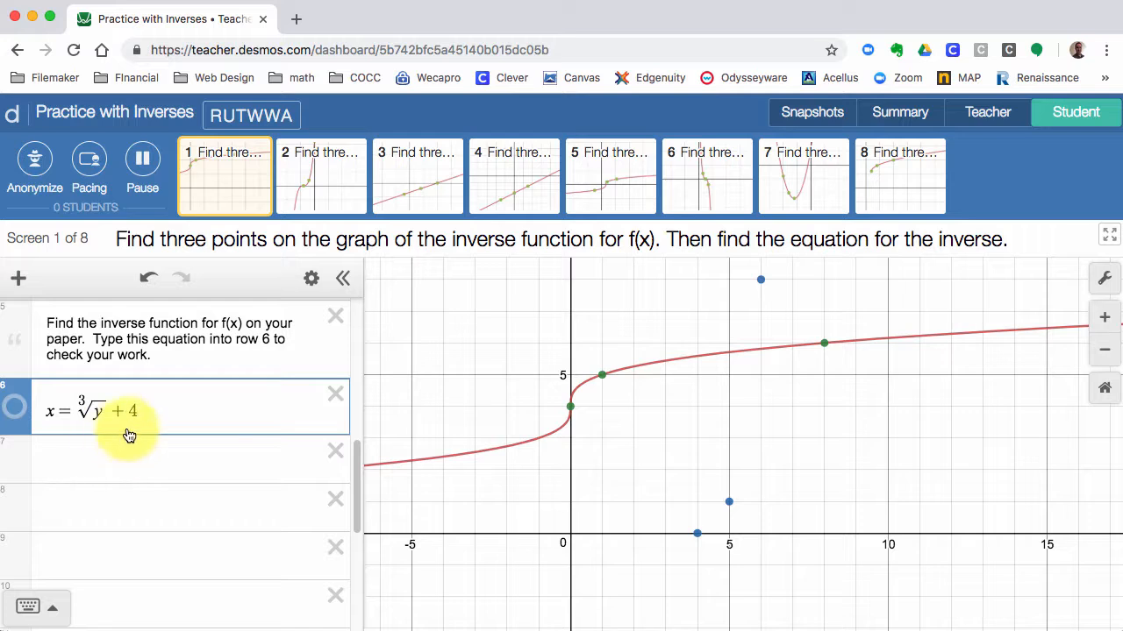
type("-4")
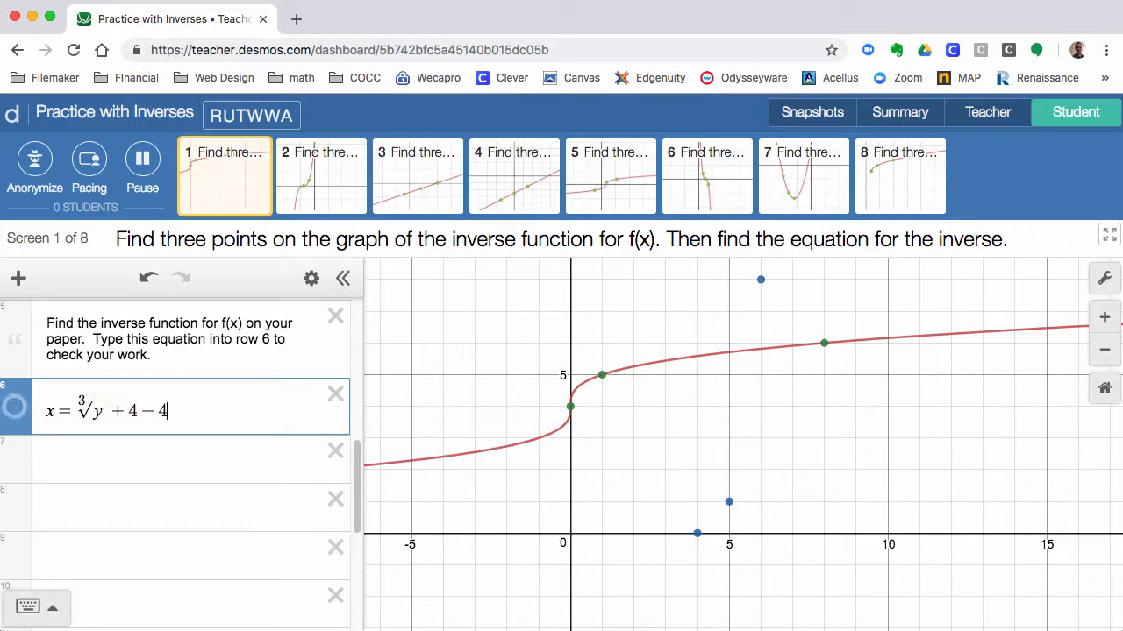
left_click(55, 409)
type("-4")
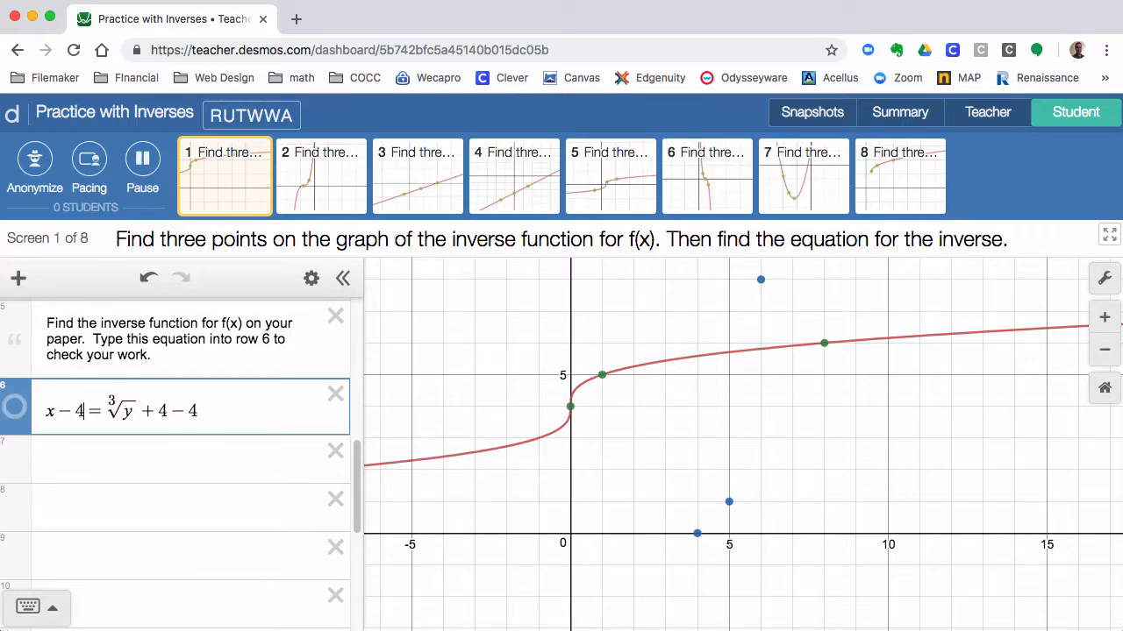
Enter the simplified equation x − 4 = ∛y in row 7, copying the cube root term from row 6
left_click(102, 447)
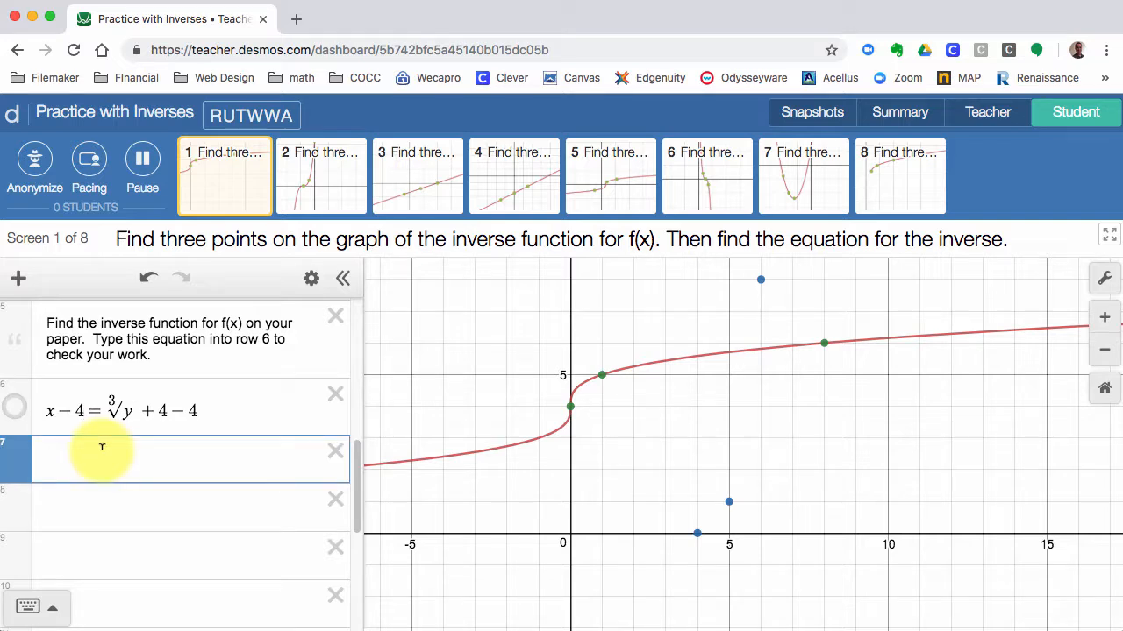
type("x-4")
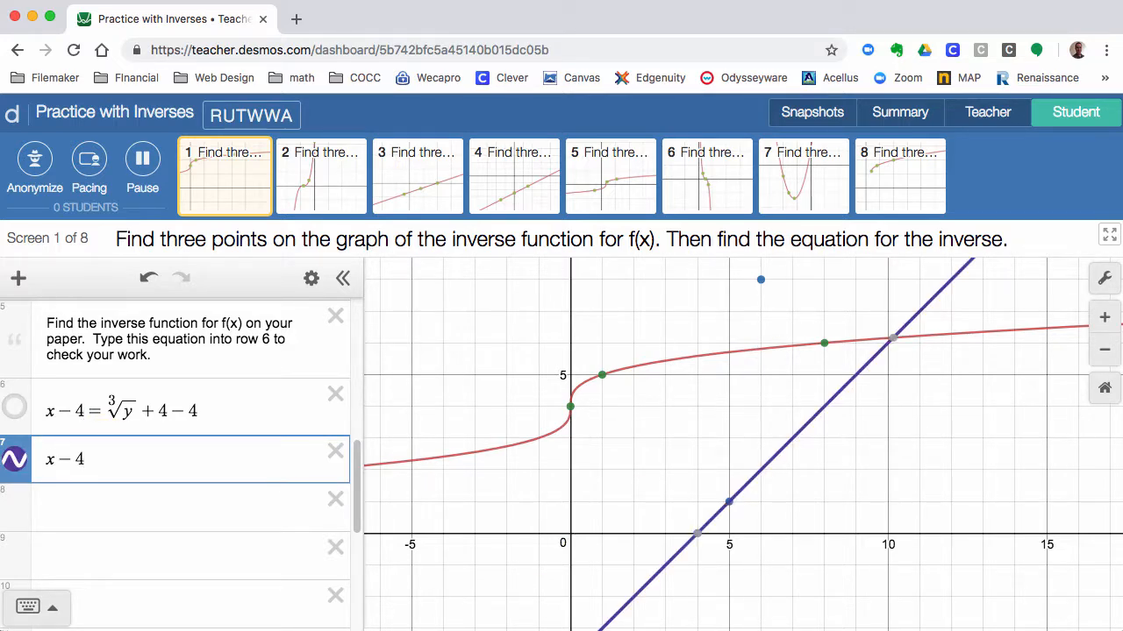
type("=")
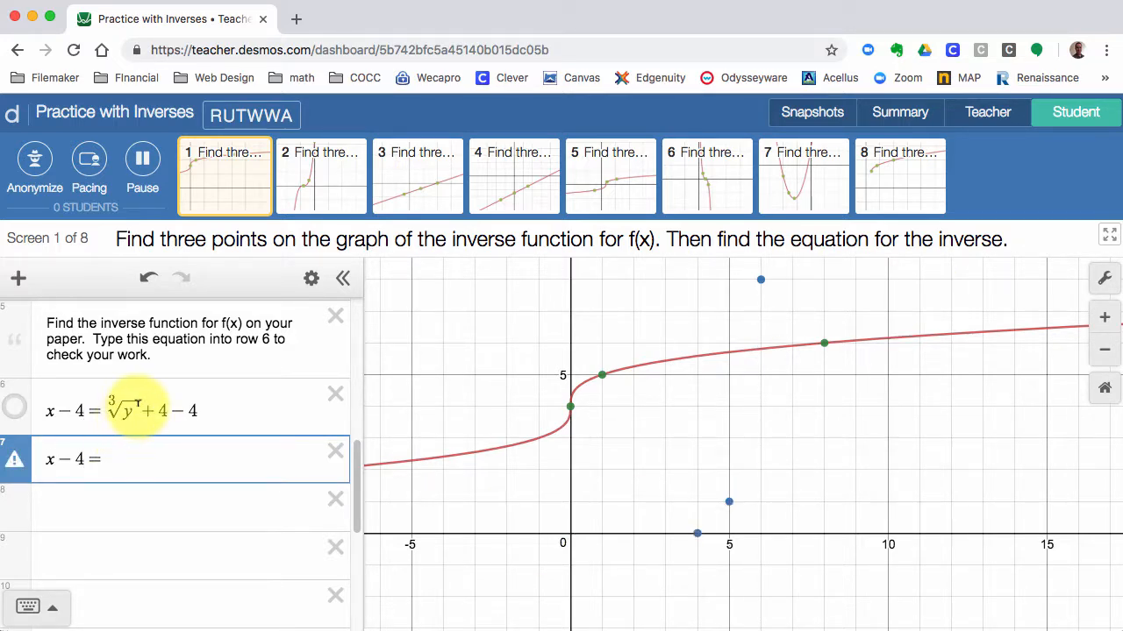
left_click(123, 409)
left_click_drag(119, 409, 112, 402)
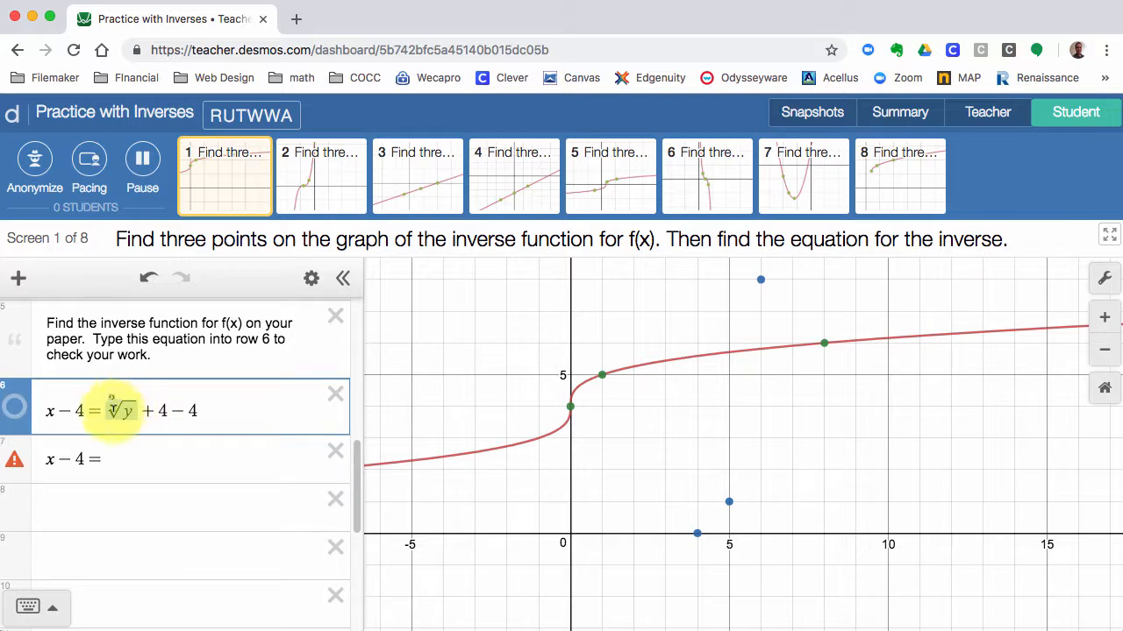
key("ctrl+c")
left_click(112, 454)
key("ctrl+v")
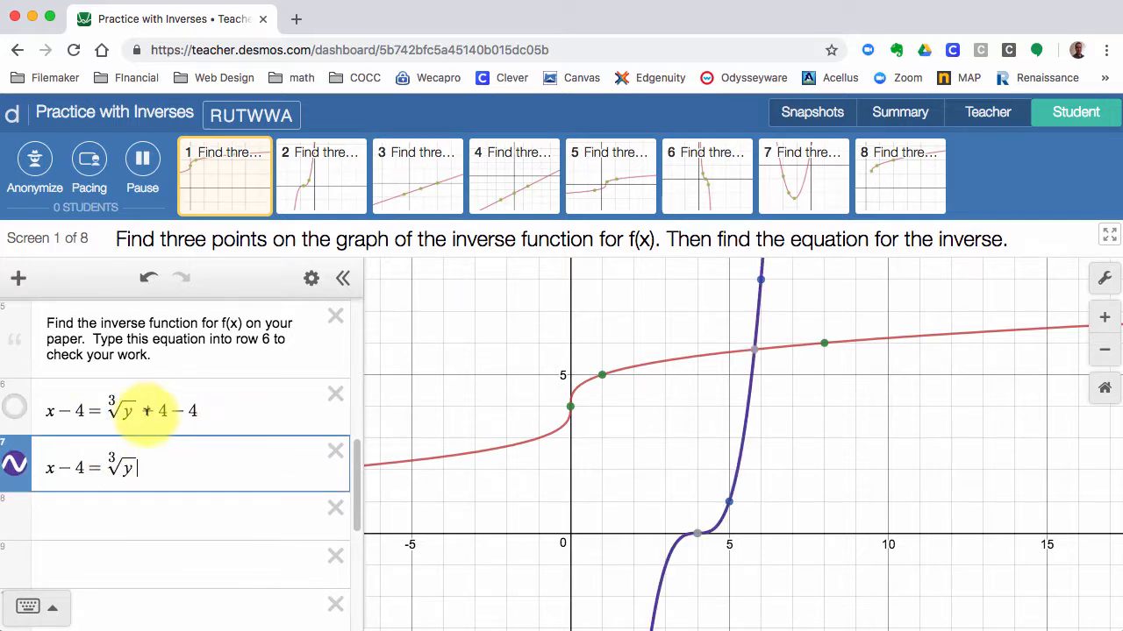
Cube both sides of the row 7 equation, writing (x − 4)^3 = (∛y)^3
left_click_drag(143, 408, 201, 408)
left_click(167, 460)
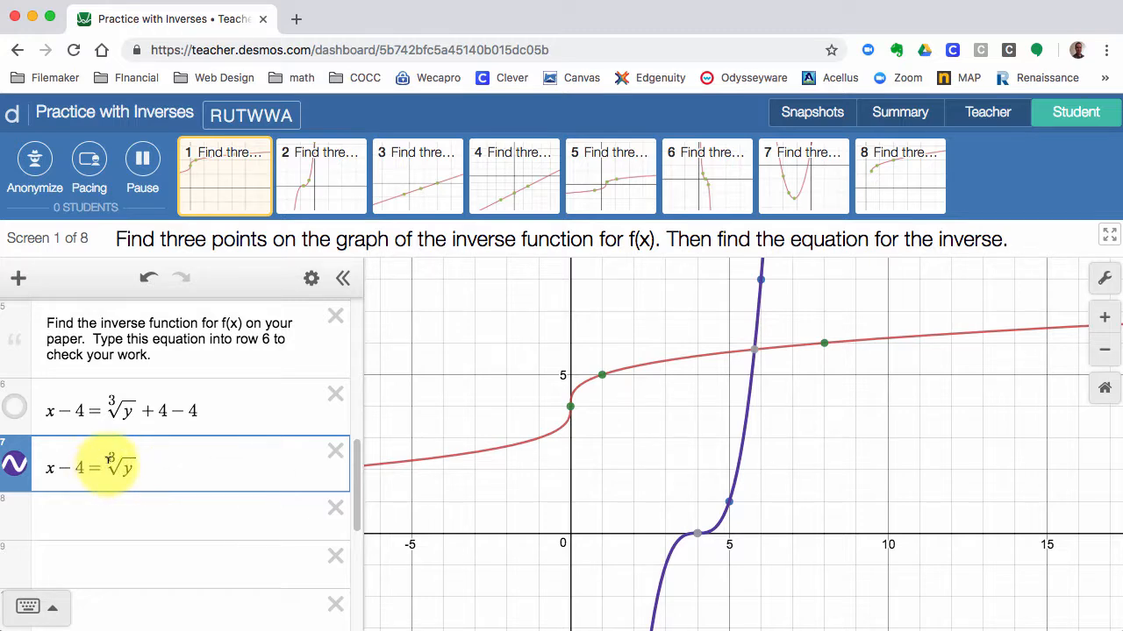
left_click_drag(111, 464, 131, 463)
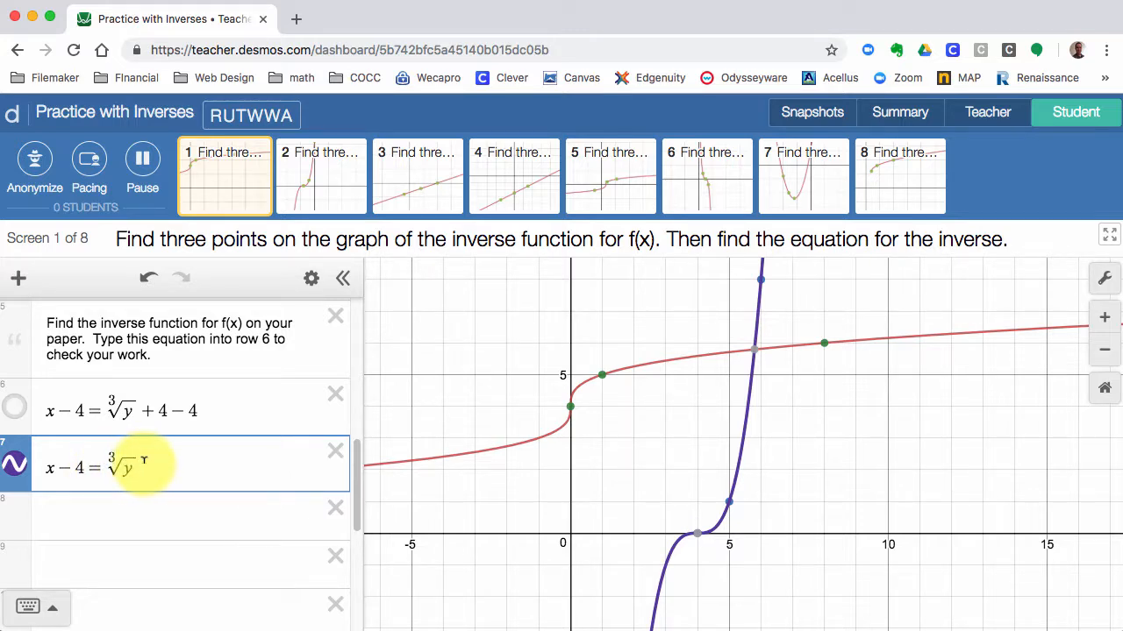
type(")")
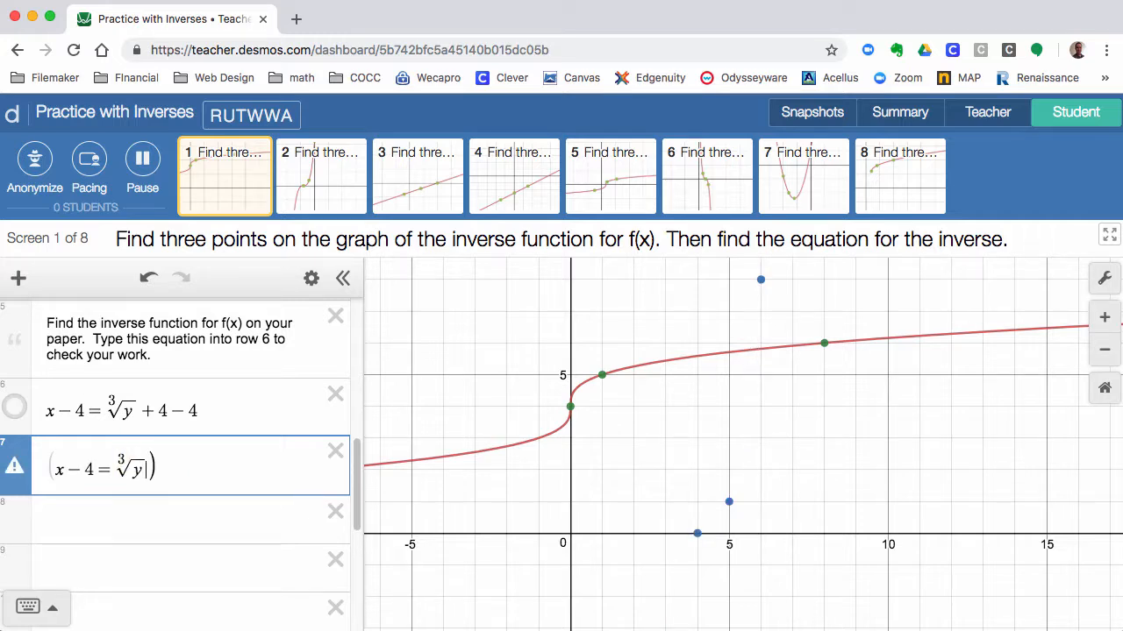
type("(")
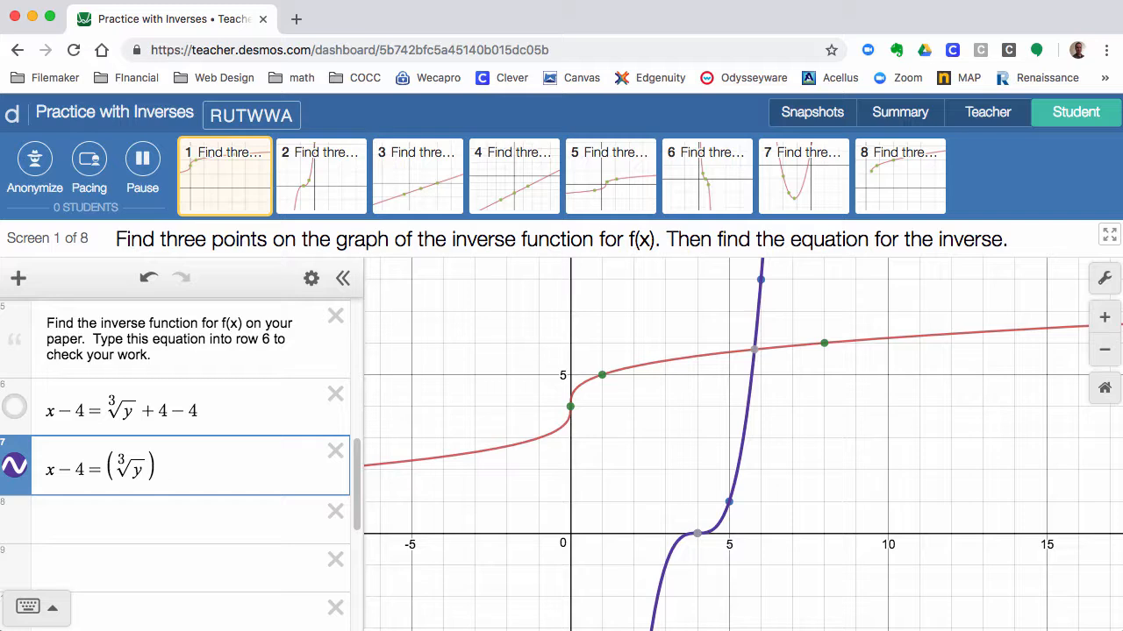
type("^3")
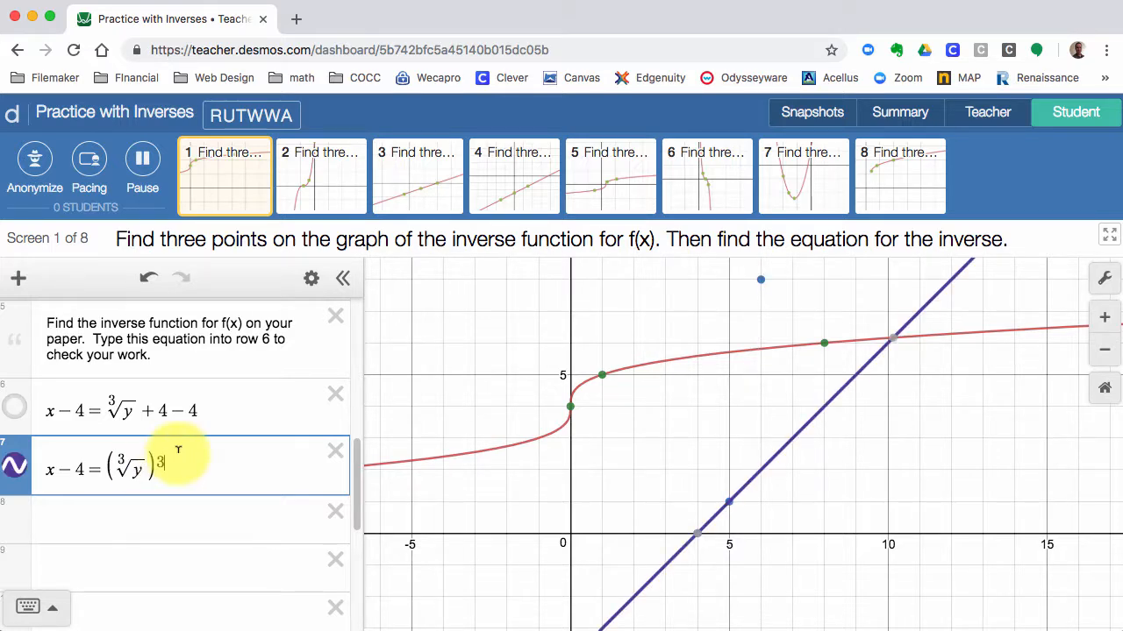
double_click(79, 469)
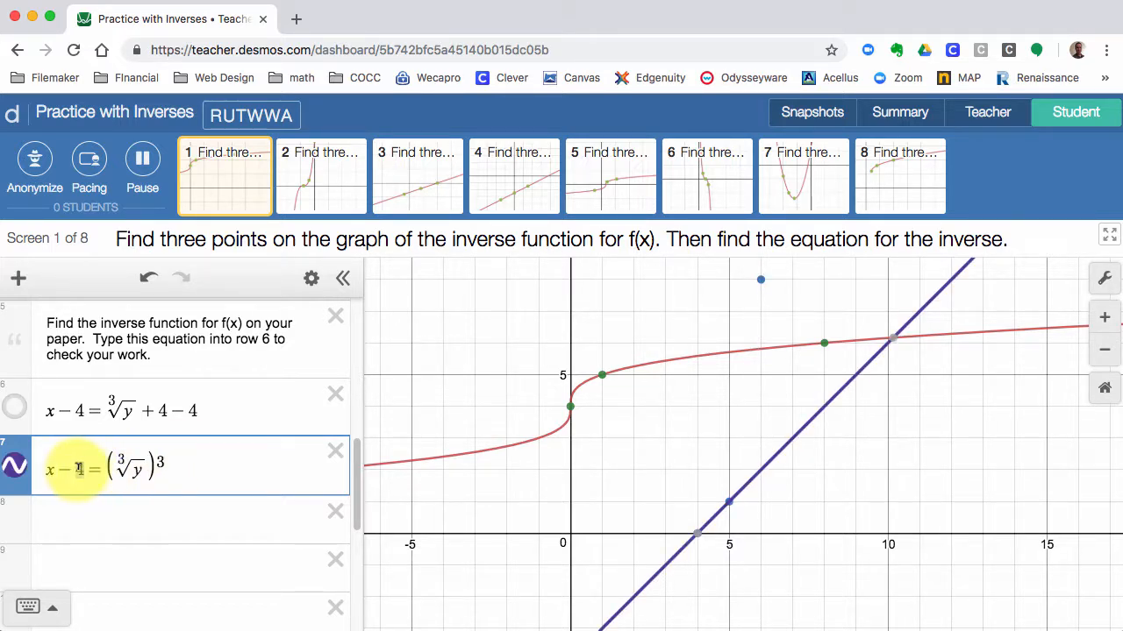
type("(∛y)")
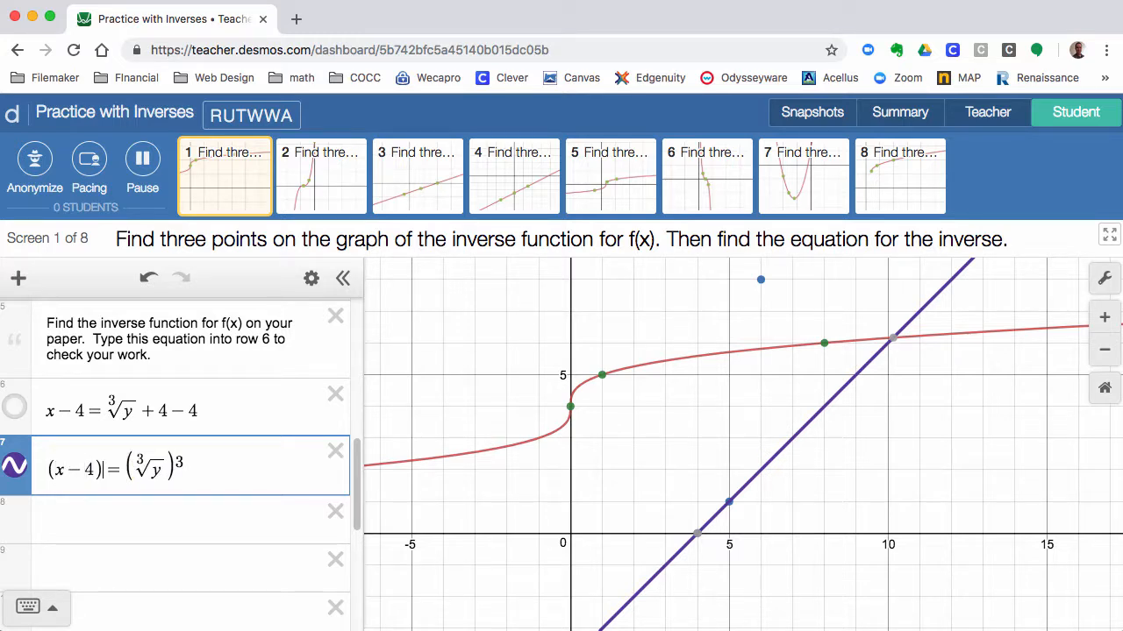
type("^3")
Enter y = (x − 4)^3 in row 8, copying the cubed binomial from row 7
left_click(107, 520)
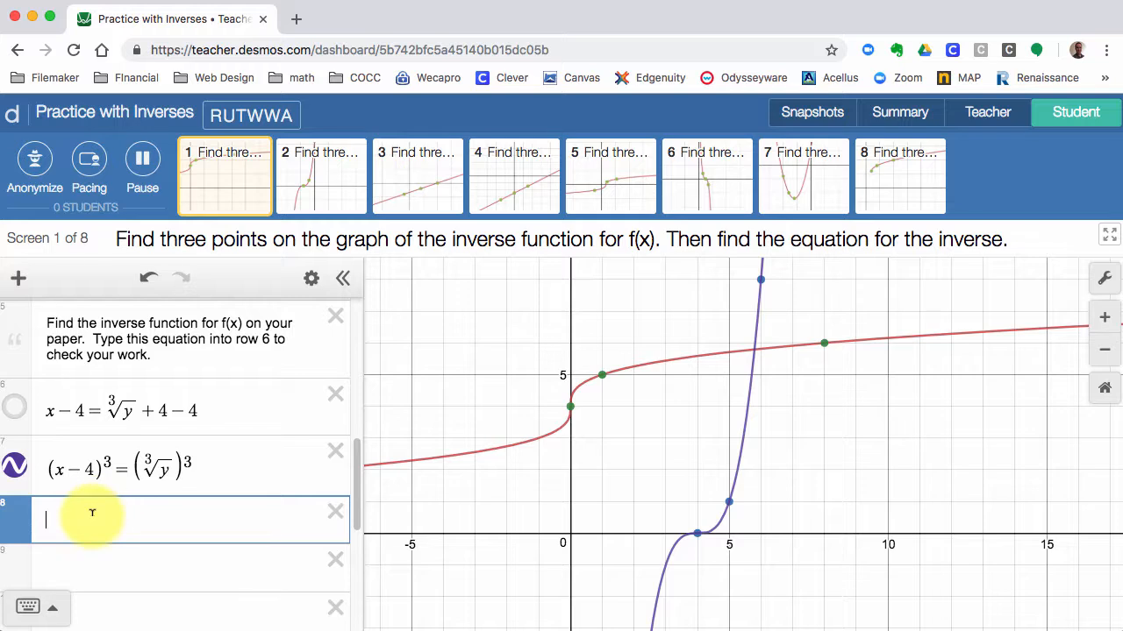
type("y=")
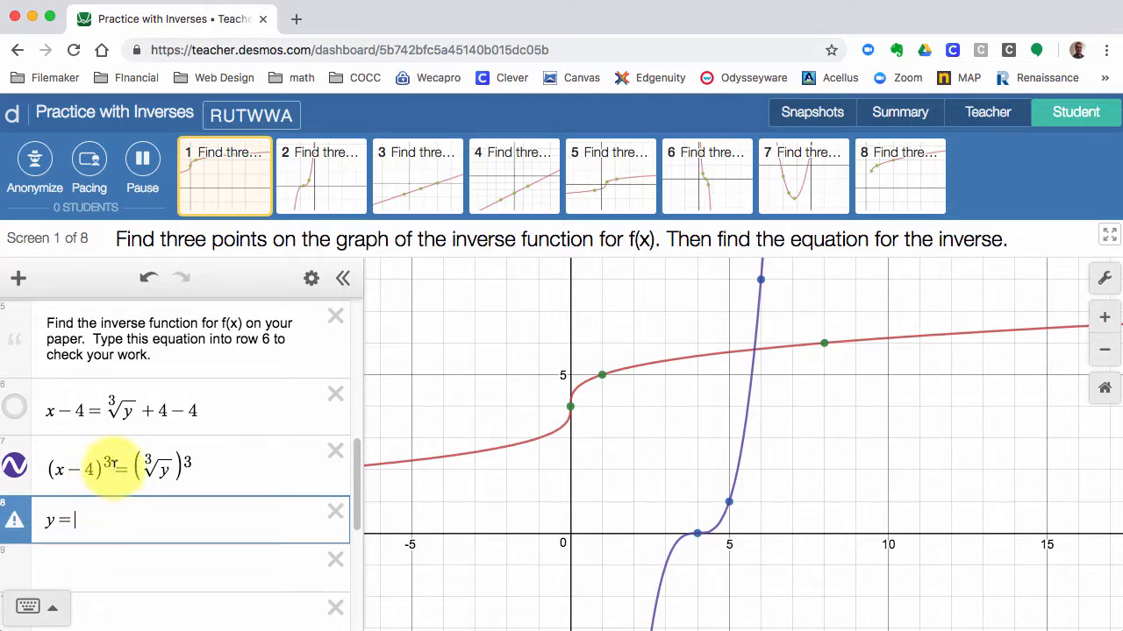
left_click_drag(109, 456, 68, 471)
key("ctrl+c")
left_click(88, 523)
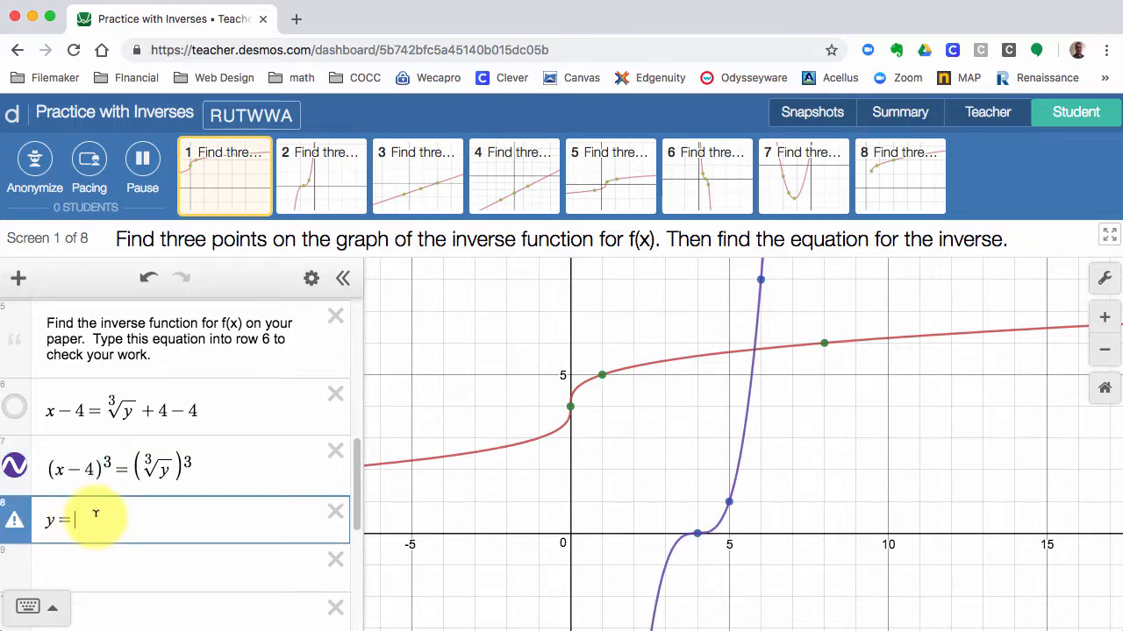
key("ctrl+v")
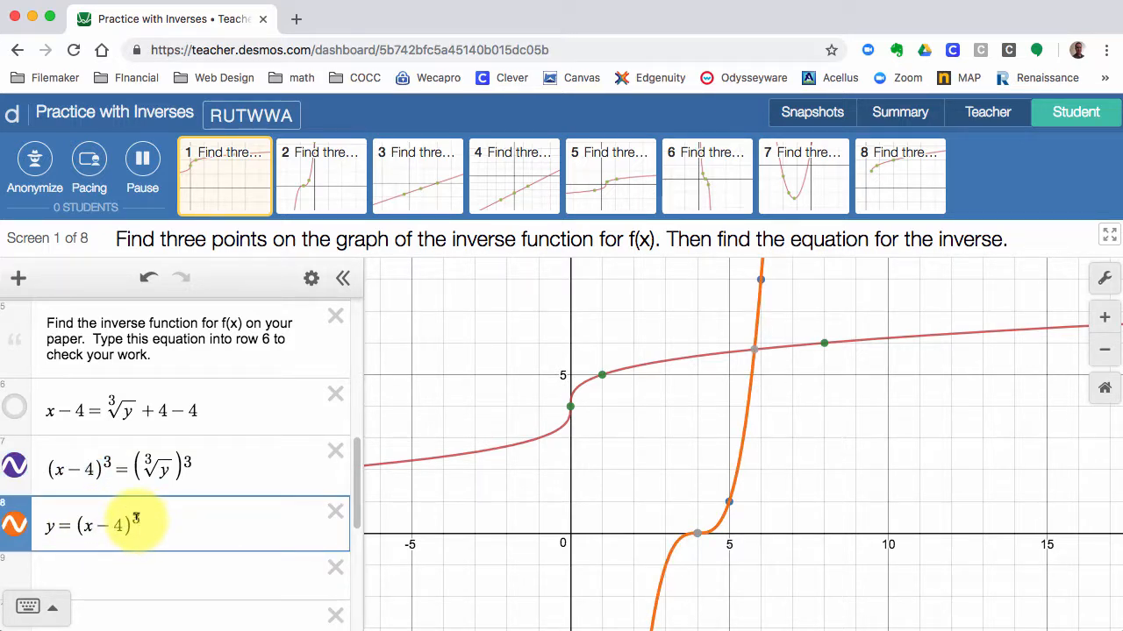
Replace y with f(x) in the row 8 equation and hide the graph of row 7
left_click(54, 521)
key("BackSpace")
type("f(x)")
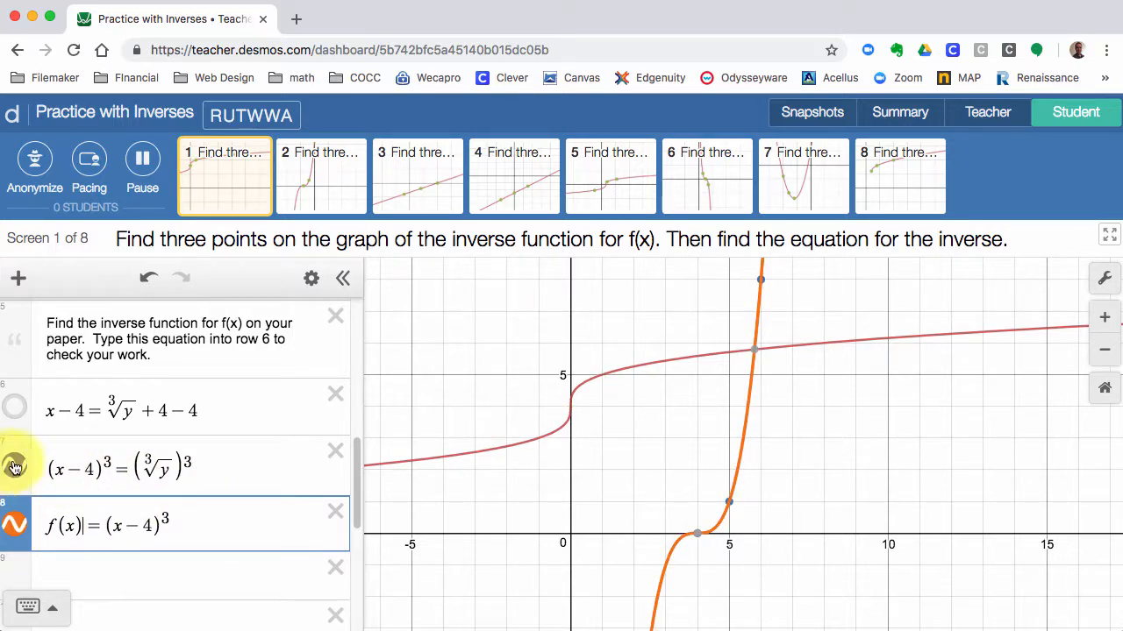
left_click(634, 453)
Show the coordinates of the two lowest plotted inverse points on the row 8 curve
scroll(658, 452, "up", 1)
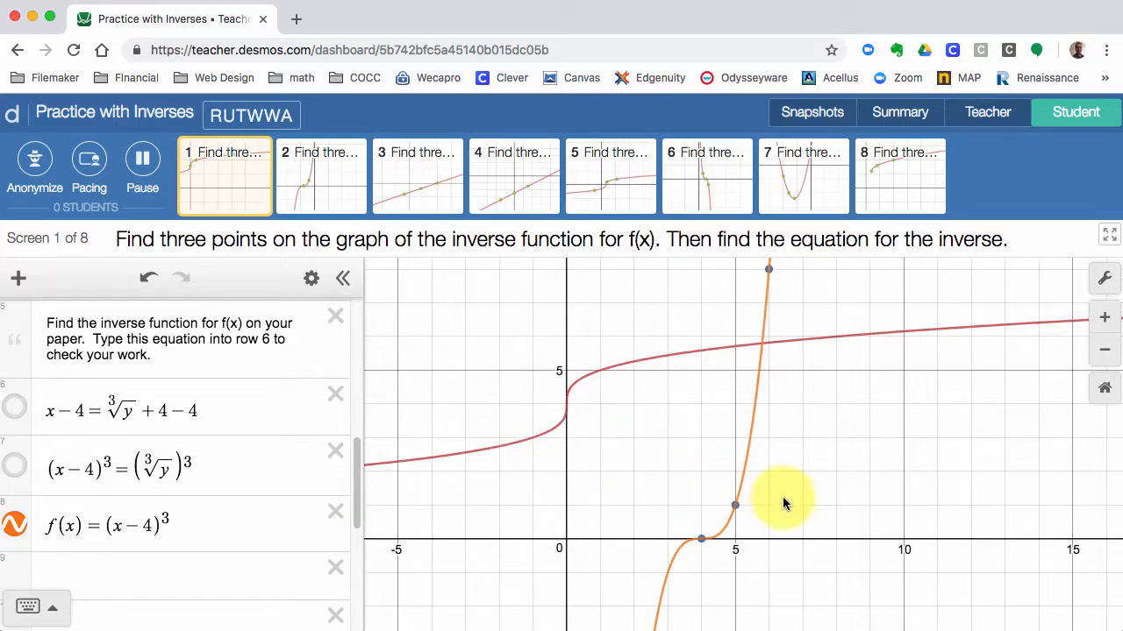
mouse_move(489, 446)
left_mouse_down()
mouse_move(544, 427)
mouse_move(648, 359)
mouse_move(929, 329)
left_mouse_up()
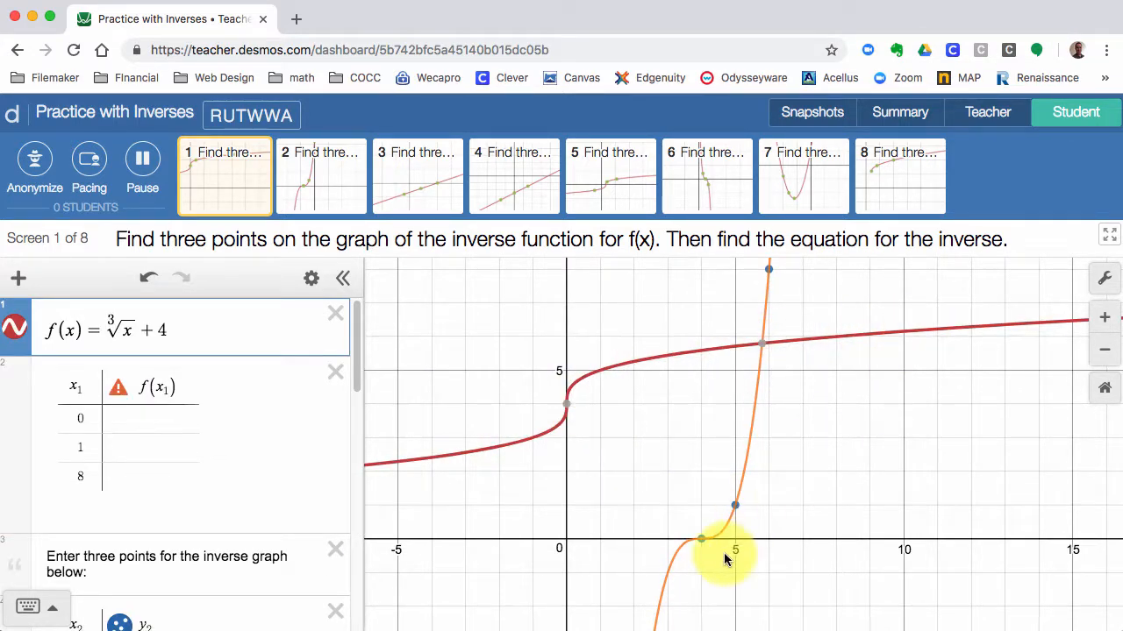
left_click(701, 539)
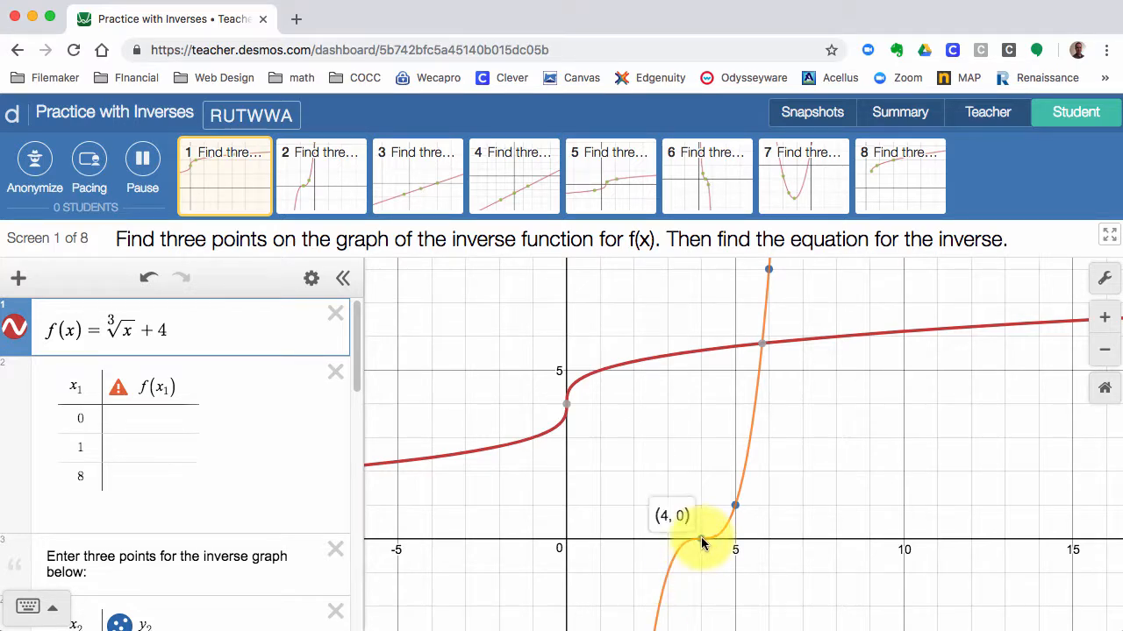
left_click(735, 507)
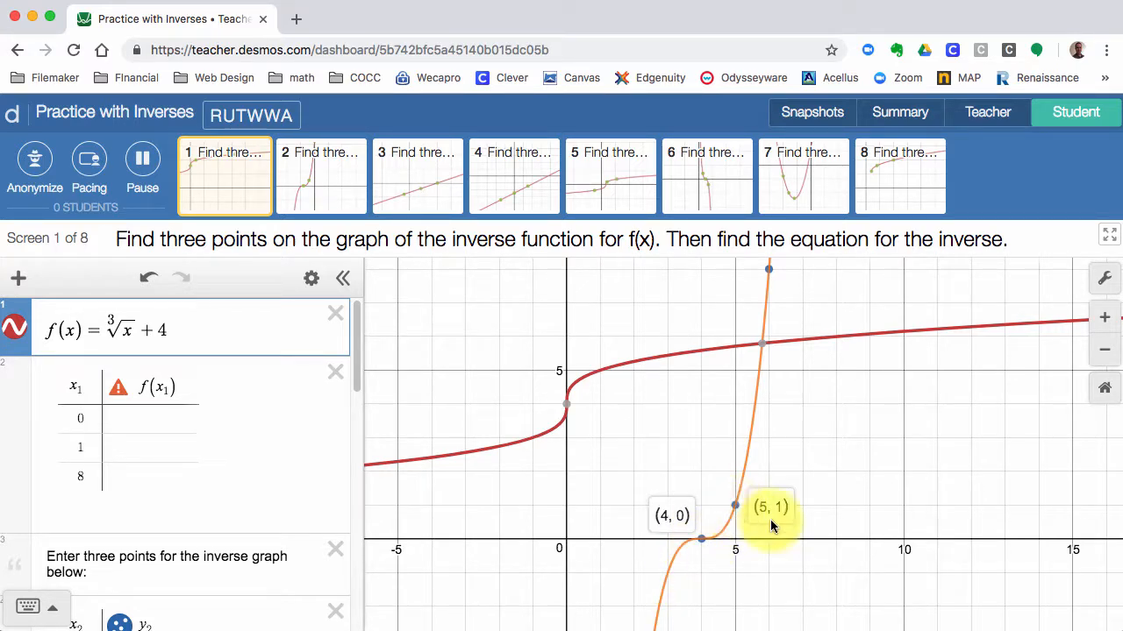
Show the coordinates of the highest plotted inverse point and trace along the row 8 curve
left_click(769, 270)
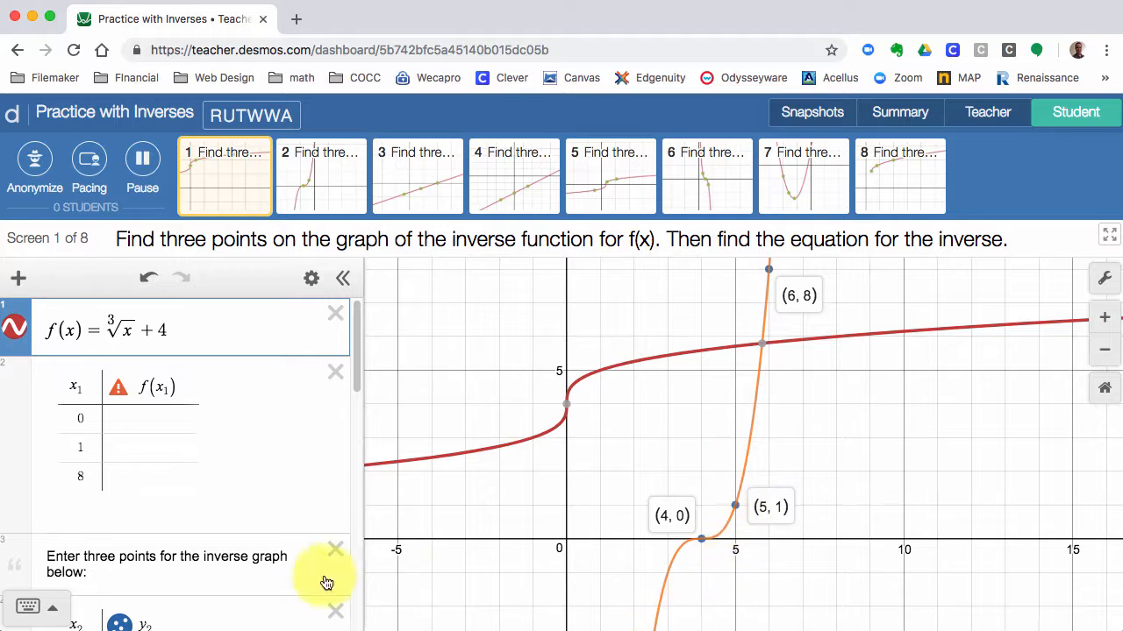
left_click(665, 602)
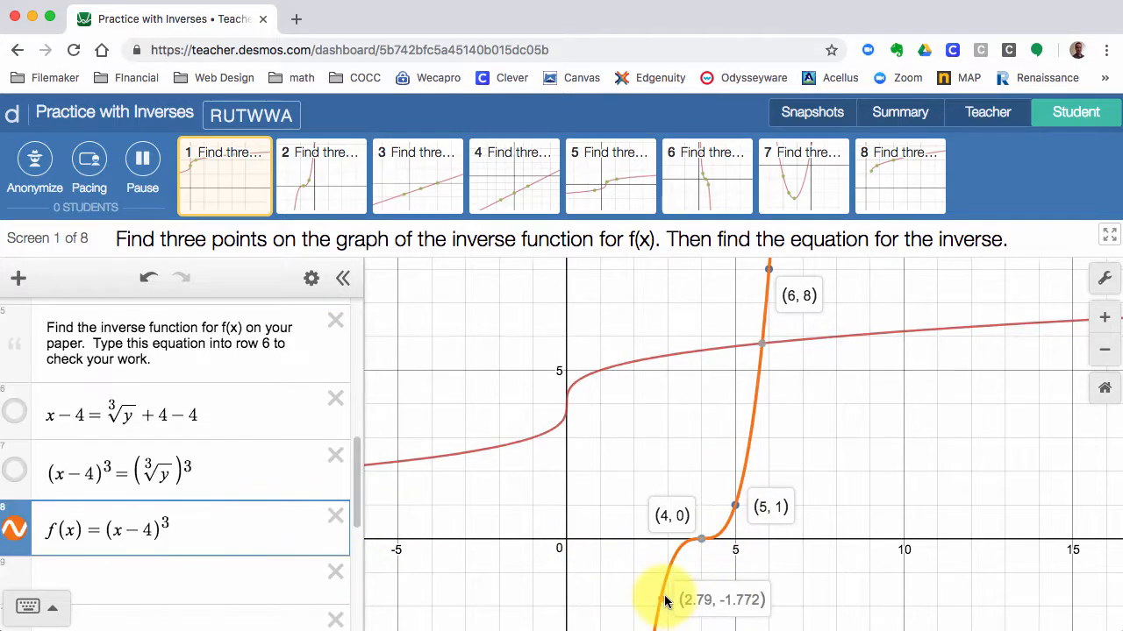
mouse_move(665, 601)
left_mouse_down()
mouse_move(751, 496)
mouse_move(782, 415)
mouse_move(774, 300)
mouse_move(788, 389)
mouse_move(719, 545)
mouse_move(654, 596)
mouse_move(449, 558)
left_mouse_up()
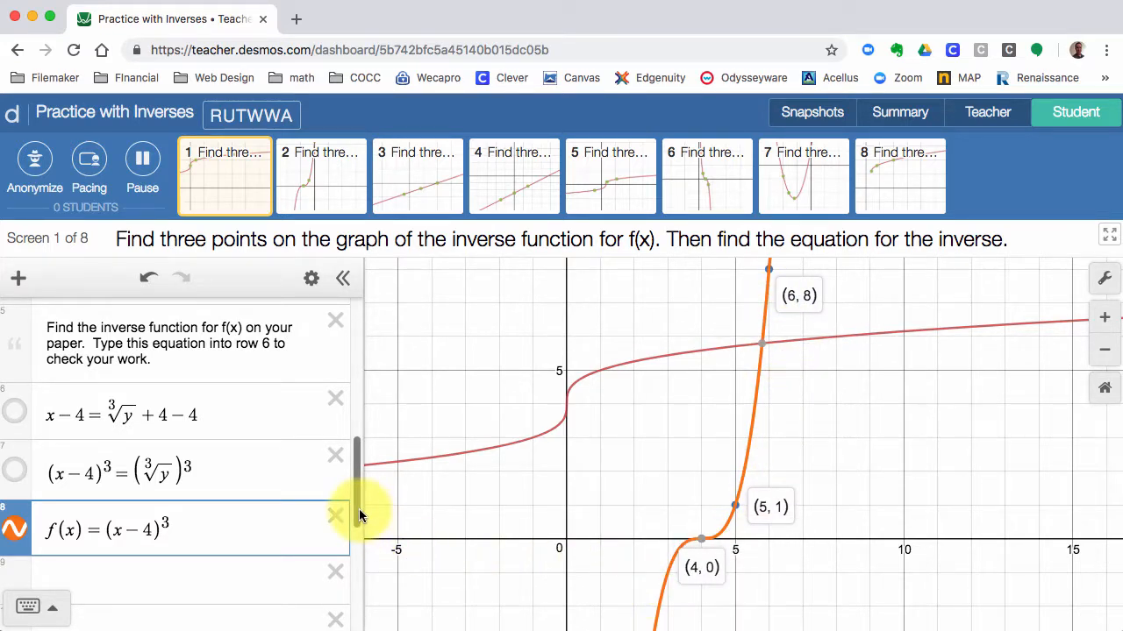
Review the original function, the inverse point table and the derivation of the inverse in rows 6 through 8
left_click_drag(360, 516, 377, 374)
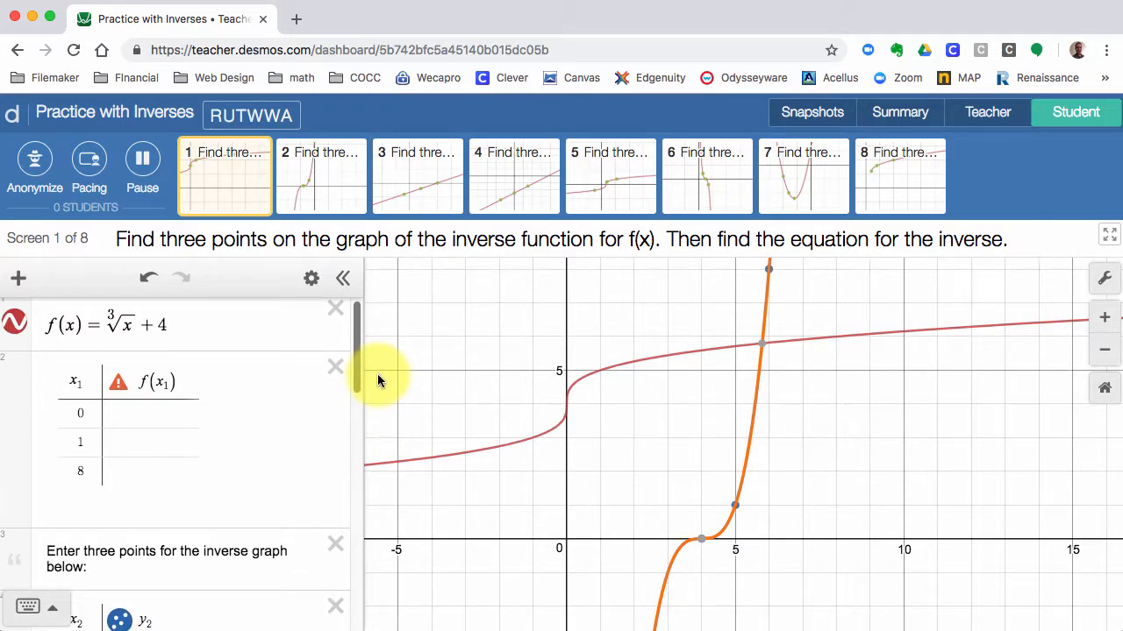
left_click_drag(377, 373, 356, 452)
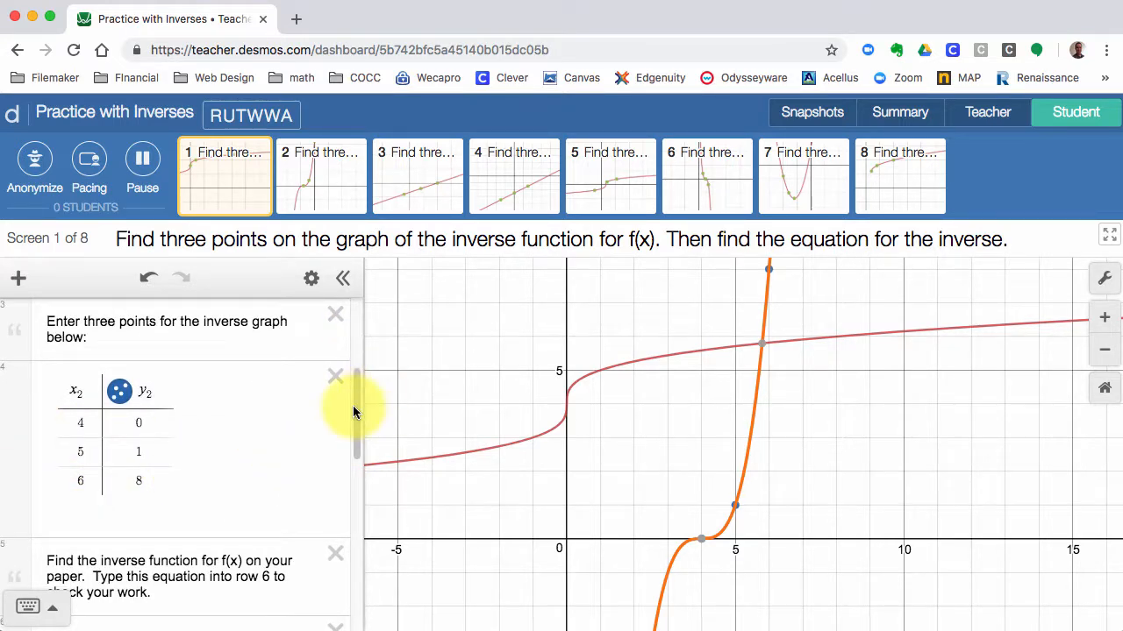
left_click_drag(357, 408, 325, 481)
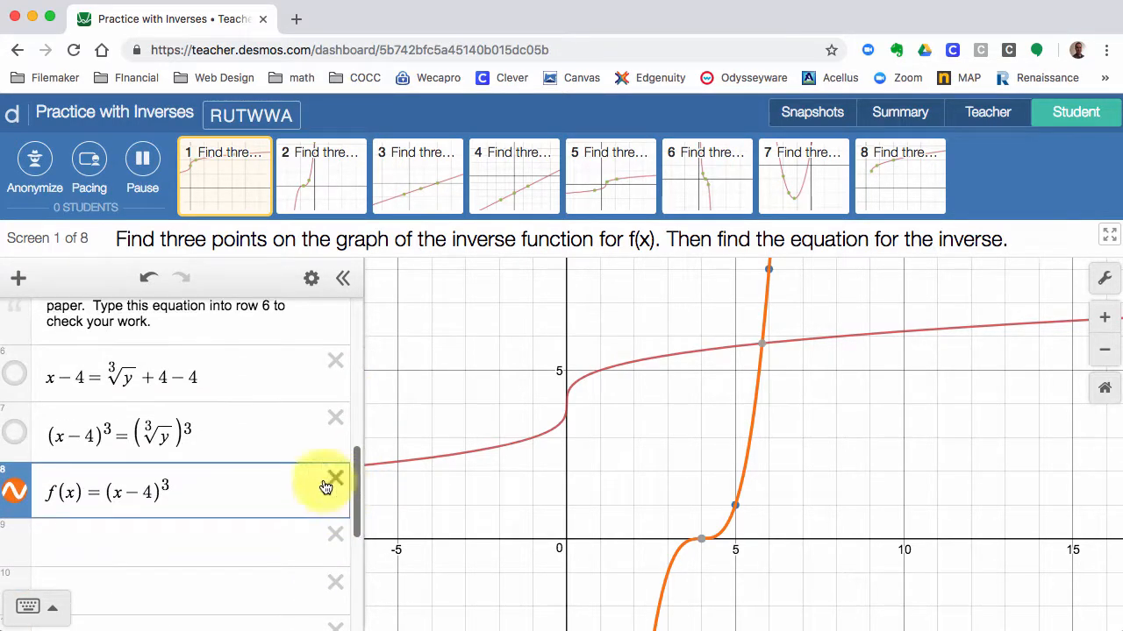
left_click(48, 379)
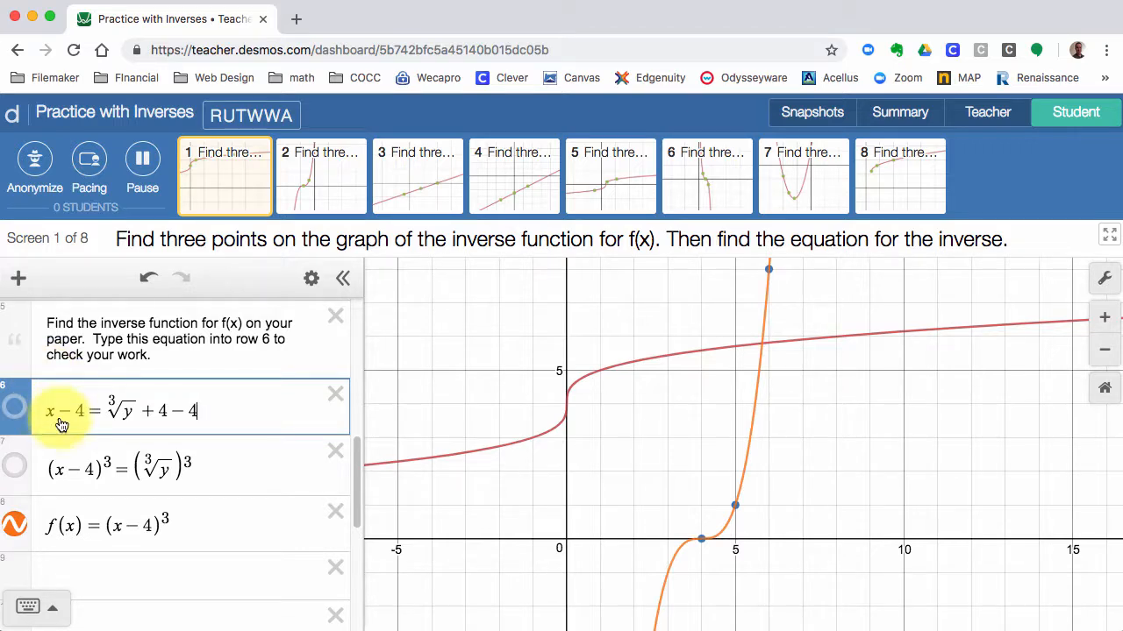
left_click(224, 462)
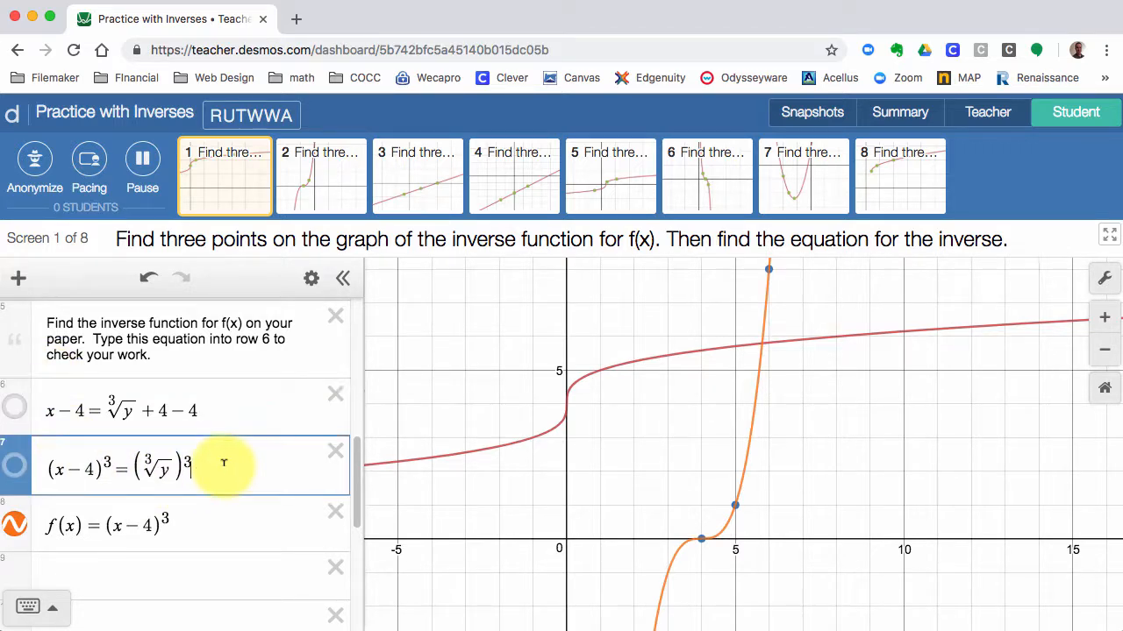
left_click(190, 515)
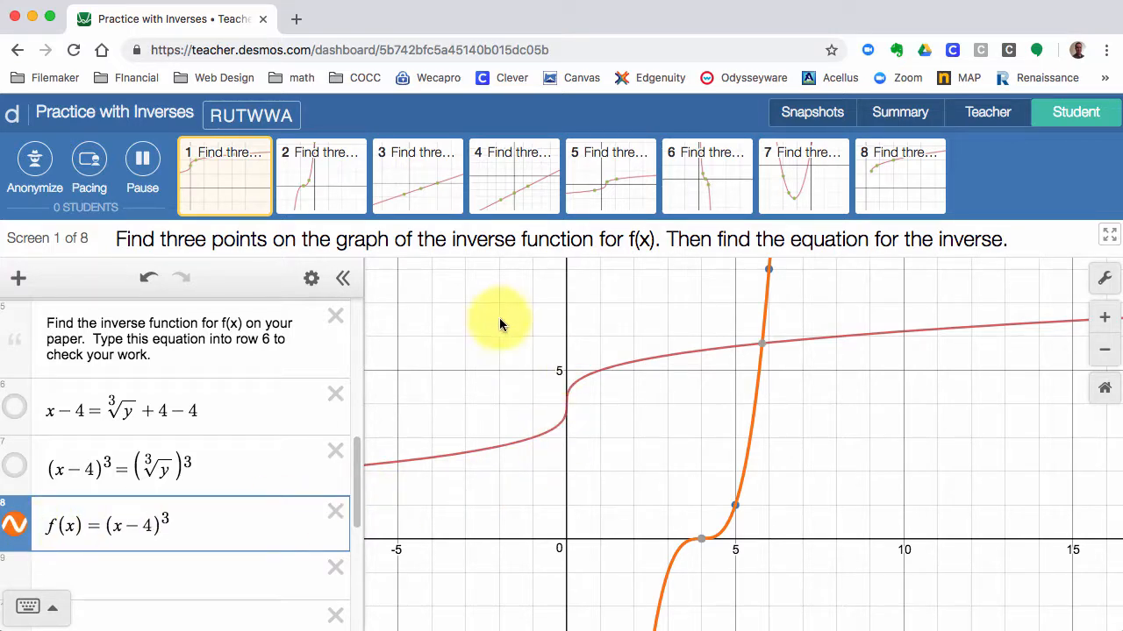
View the problems on screens 2 and 3 of the activity
left_click(338, 187)
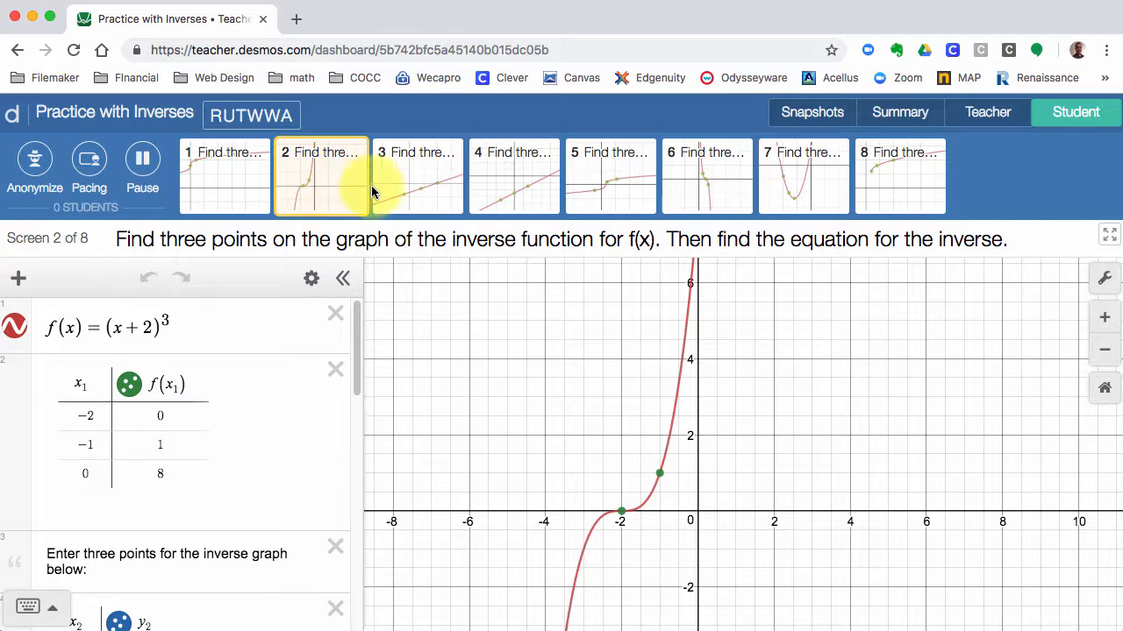
left_click(409, 187)
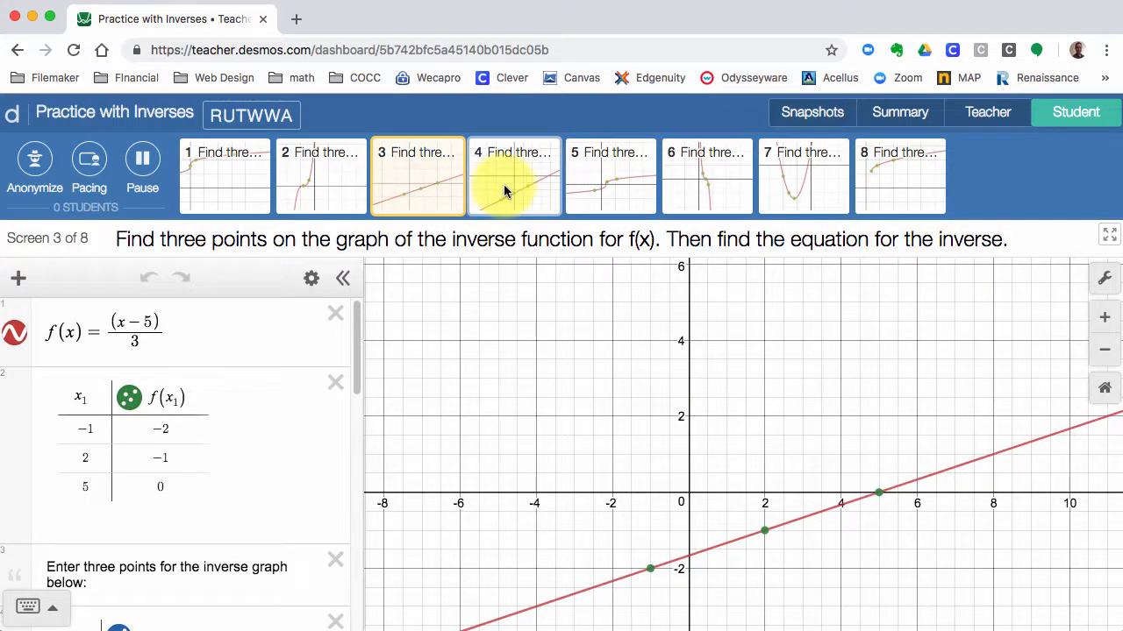